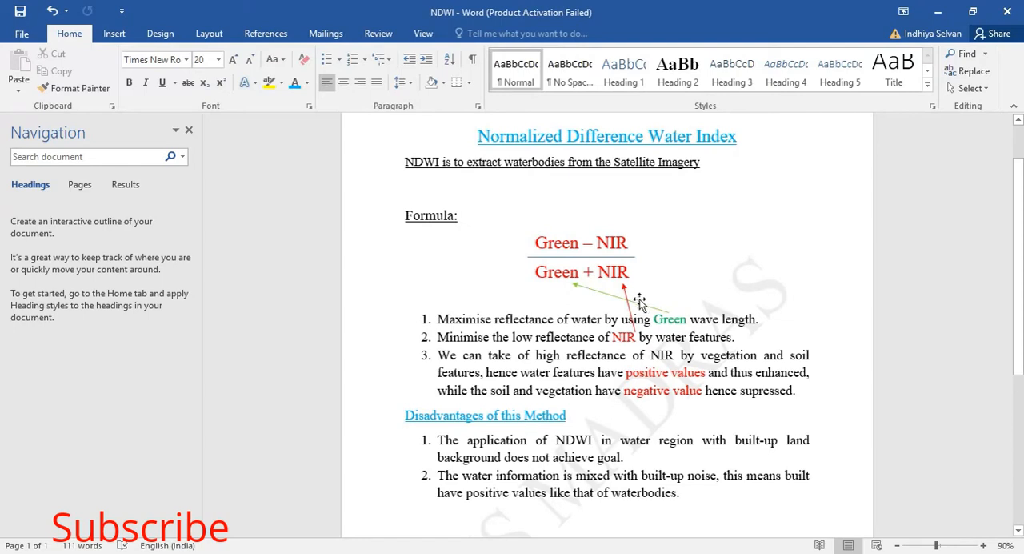
pyautogui.scroll(-2, 645, 300)
pyautogui.scroll(1, 628, 311)
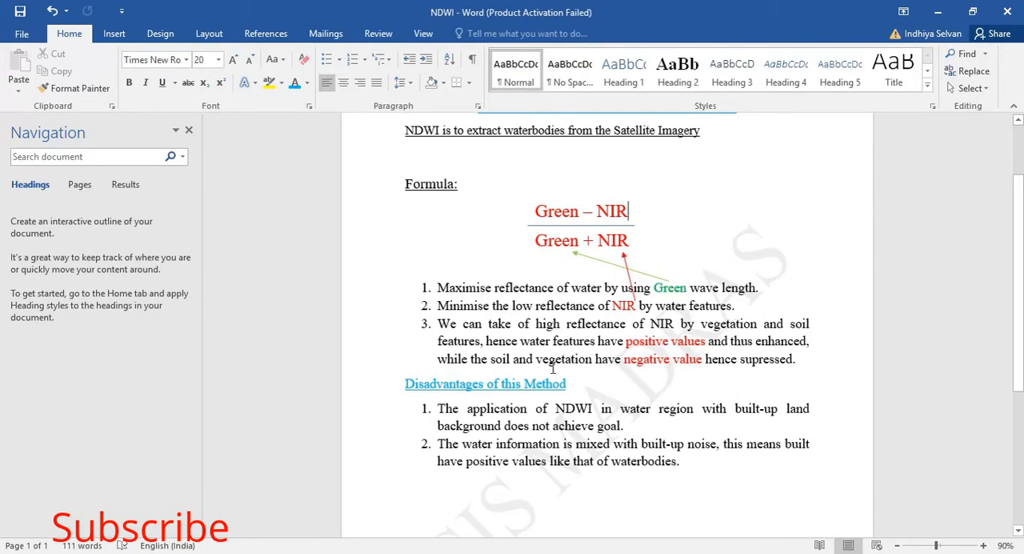
pyautogui.scroll(-1, 561, 349)
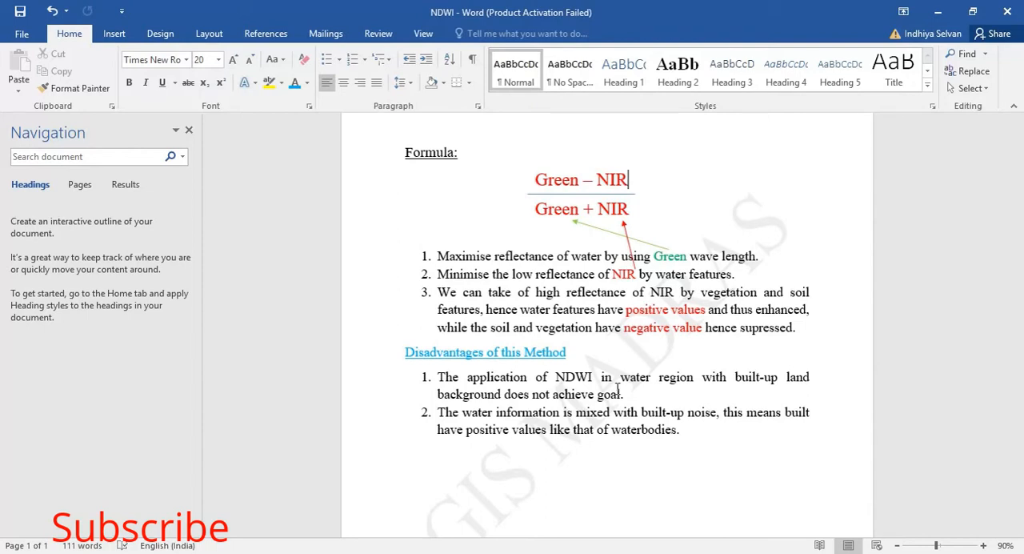
pyautogui.scroll(2, 618, 389)
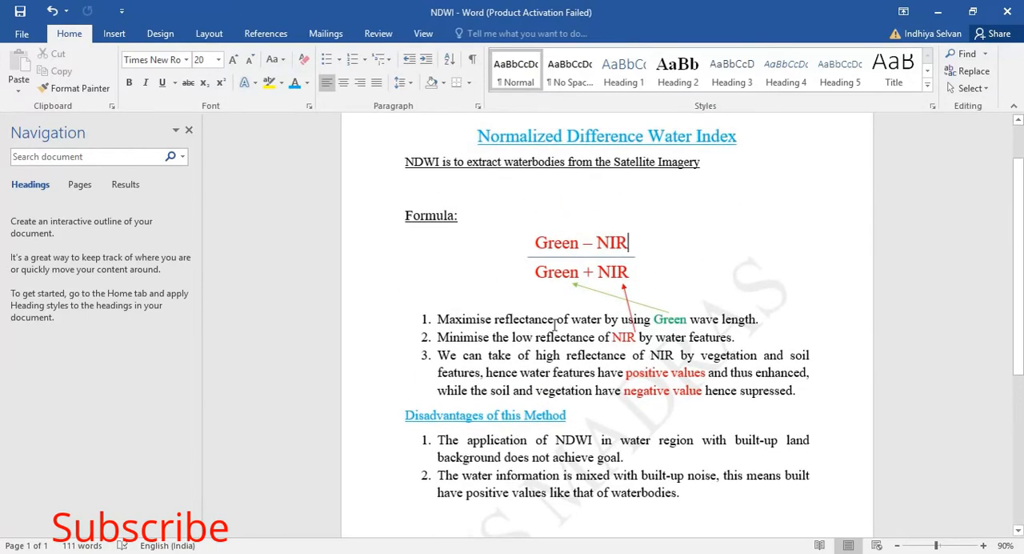
# Switch to ERDAS IMAGINE and start a new blank model via Toolbox > Model Maker
pyautogui.hotkey('alt', 'Tab')
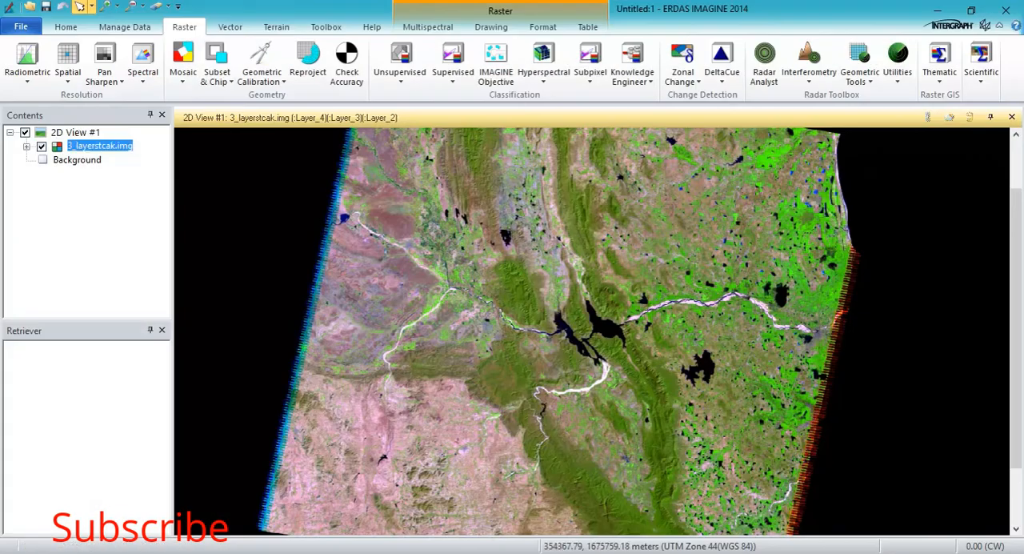
pyautogui.click(326, 26)
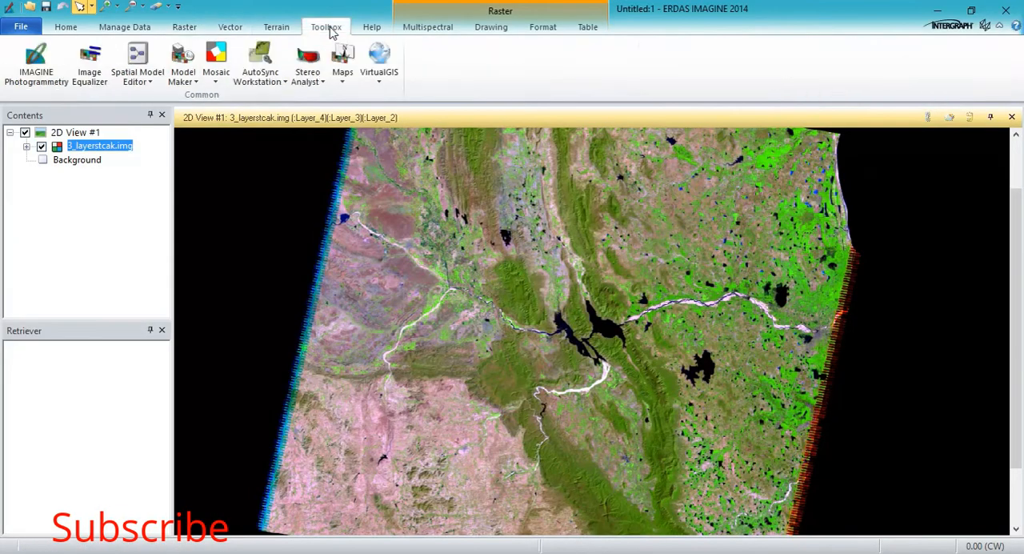
pyautogui.click(191, 83)
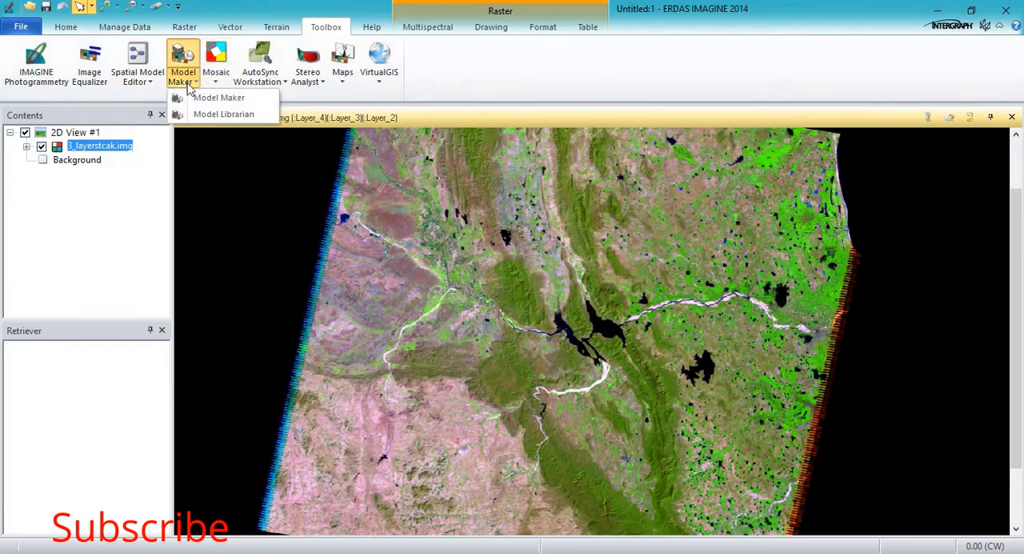
pyautogui.click(209, 97)
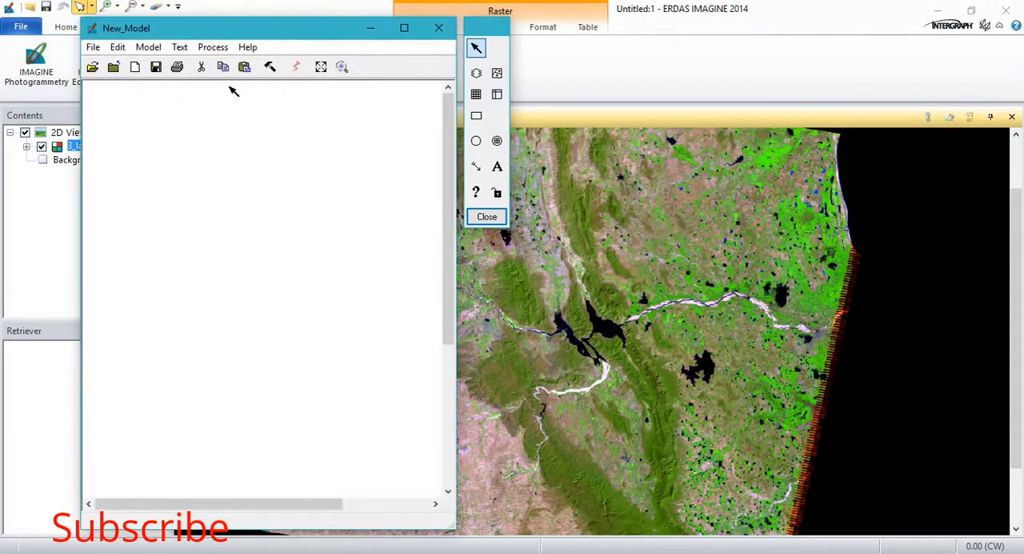
# Place the top input raster object and two function objects, left and right, beneath it
pyautogui.click(476, 73)
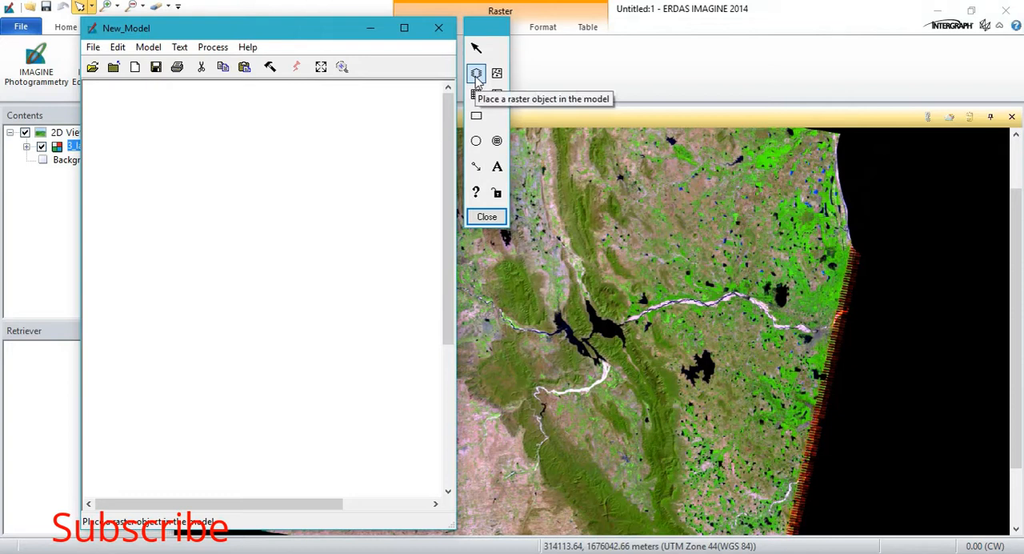
pyautogui.click(253, 123)
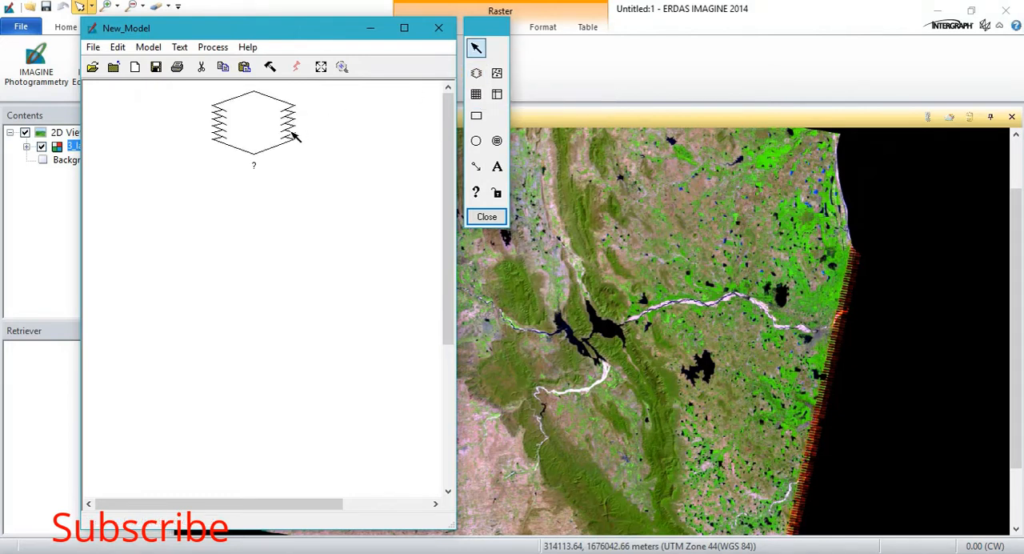
pyautogui.click(477, 143)
pyautogui.click(158, 216)
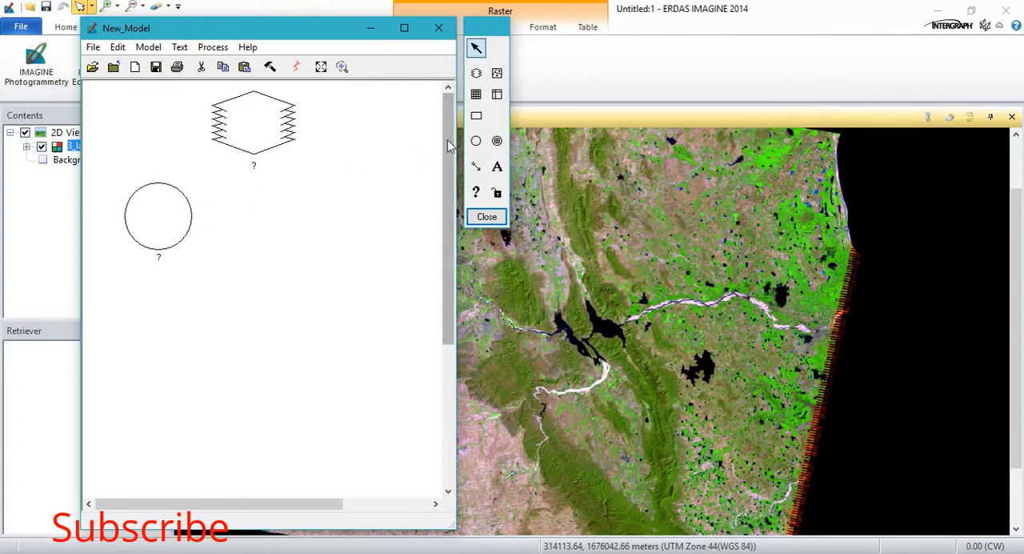
pyautogui.click(477, 143)
pyautogui.click(354, 211)
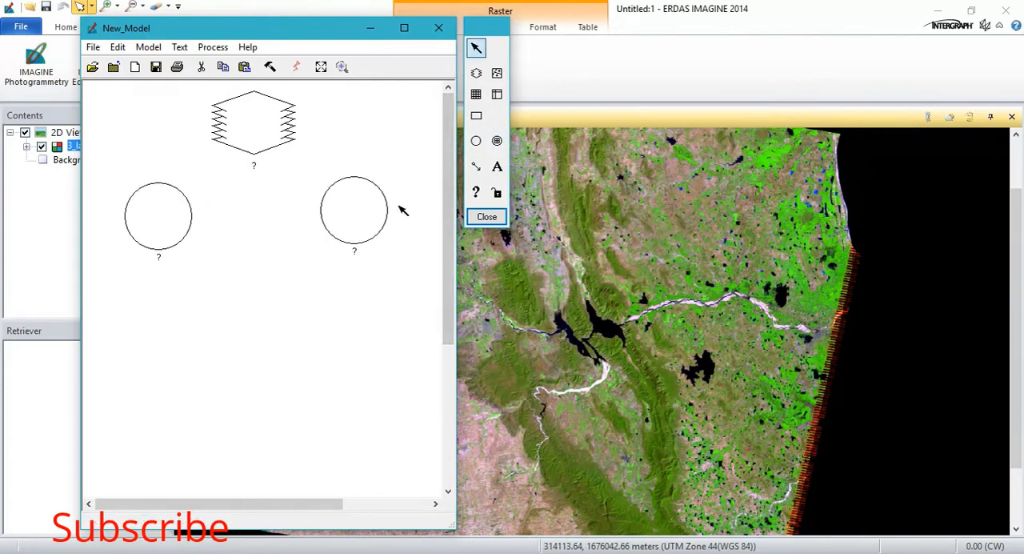
pyautogui.click(358, 218)
pyautogui.moveTo(358, 217); pyautogui.dragTo(362, 226)
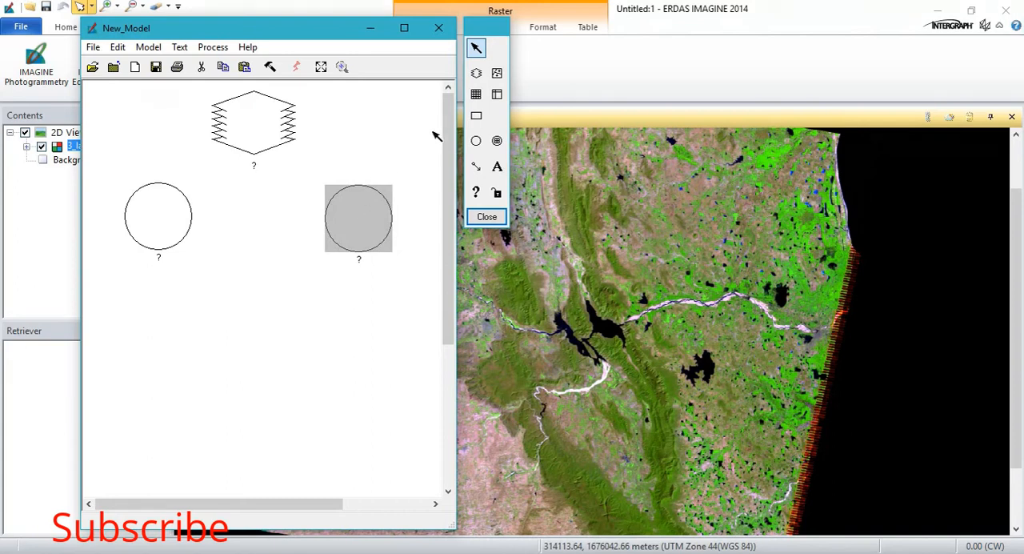
pyautogui.click(476, 116)
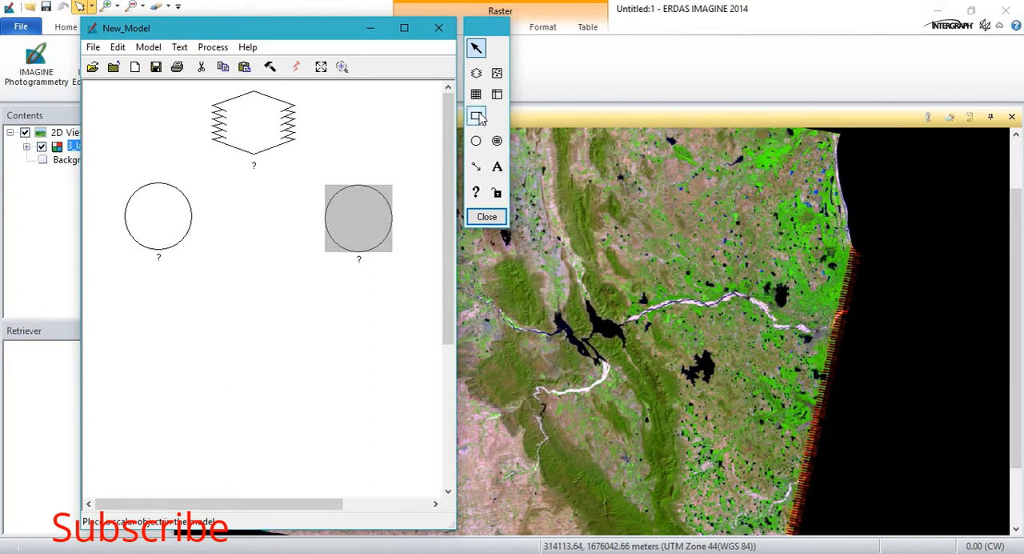
# Place lower-left and lower-right rasters, a centred bottom function, and the final output raster
pyautogui.click(476, 74)
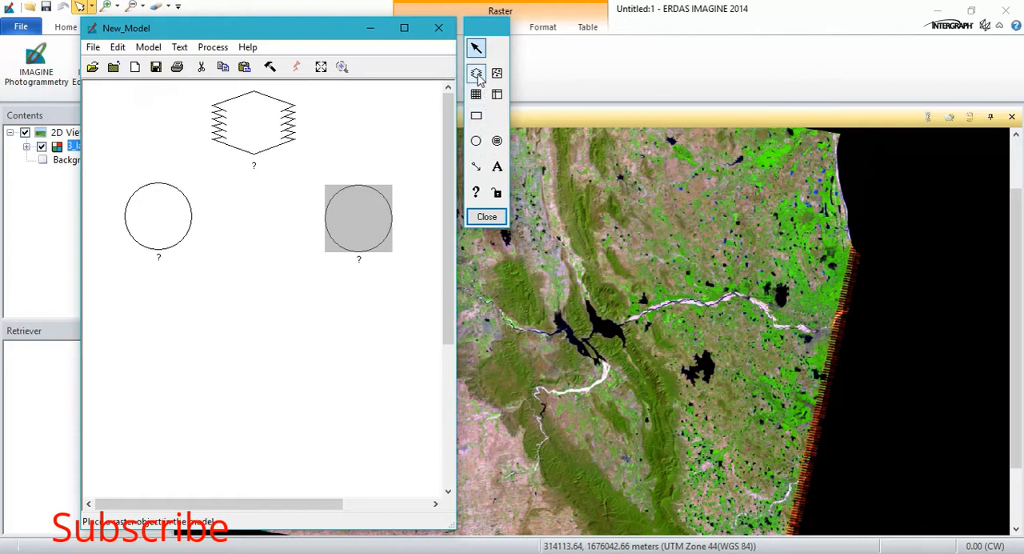
pyautogui.click(158, 340)
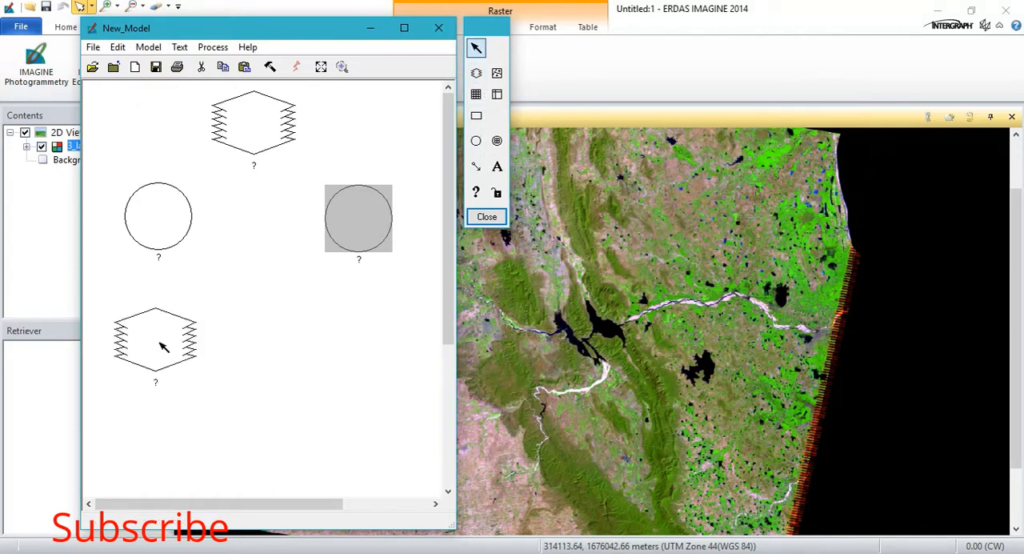
pyautogui.click(476, 73)
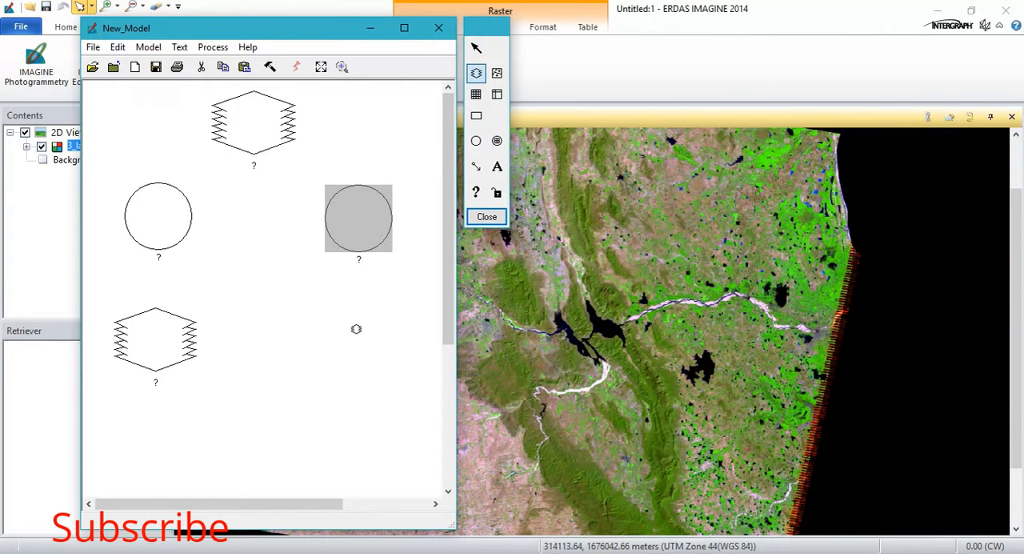
pyautogui.click(353, 348)
pyautogui.click(476, 74)
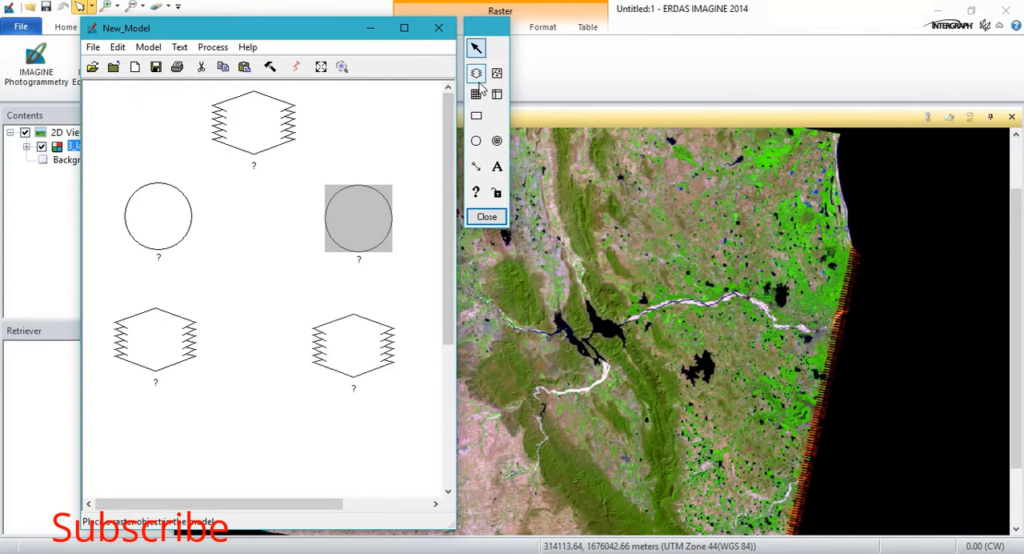
pyautogui.click(476, 141)
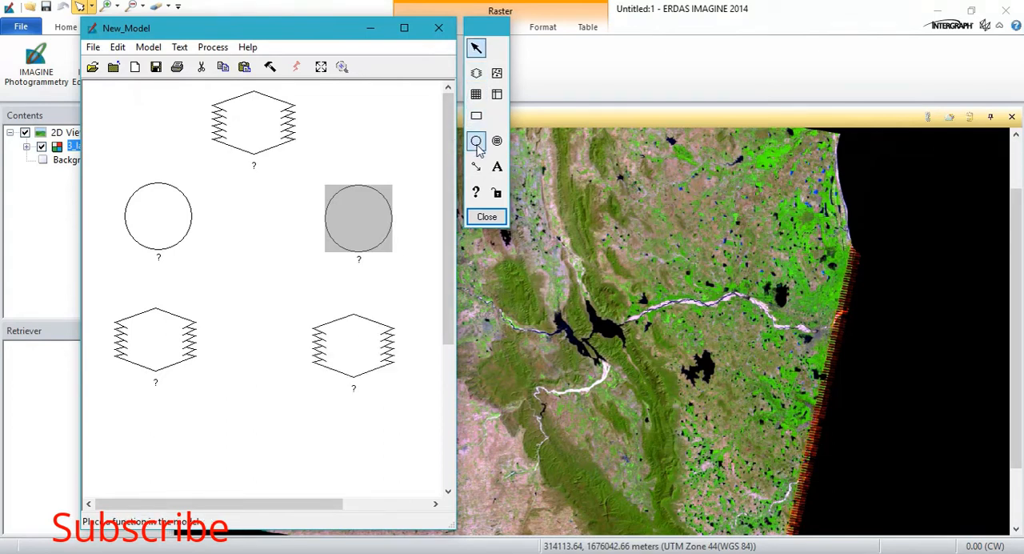
pyautogui.click(250, 428)
pyautogui.moveTo(445, 264)
pyautogui.mouseDown()
pyautogui.moveTo(446, 348)
pyautogui.moveTo(445, 336)
pyautogui.mouseUp()
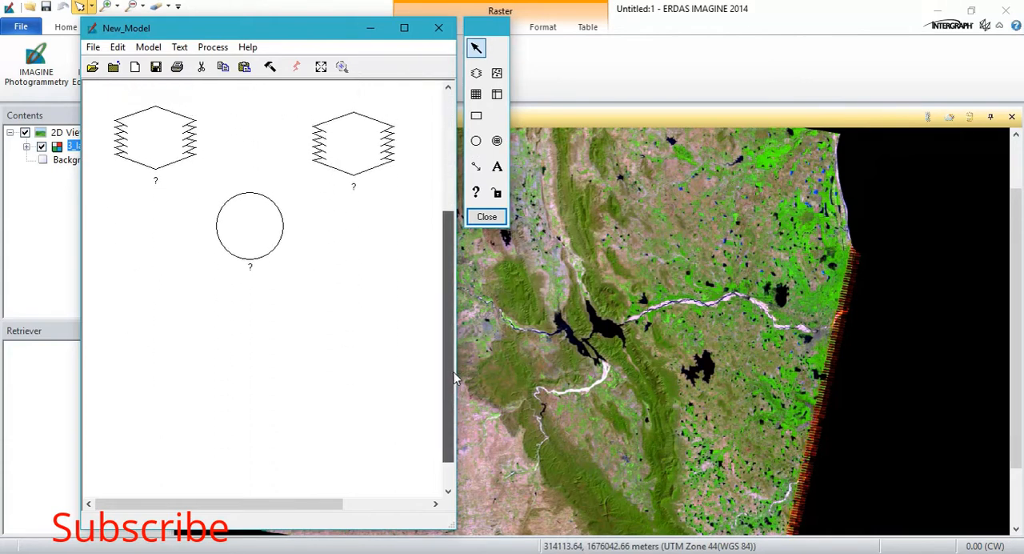
pyautogui.click(476, 73)
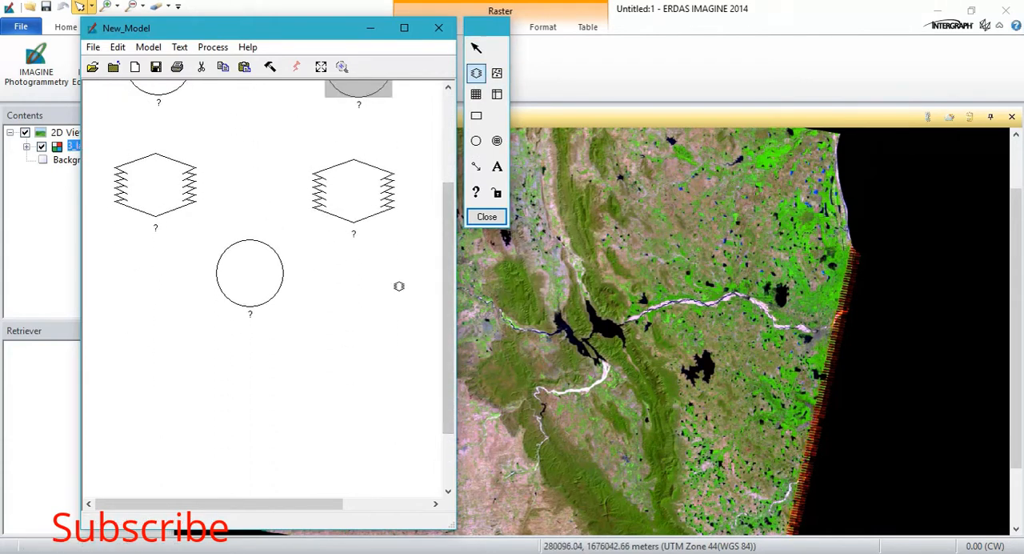
pyautogui.click(370, 368)
pyautogui.scroll(2, 400, 288)
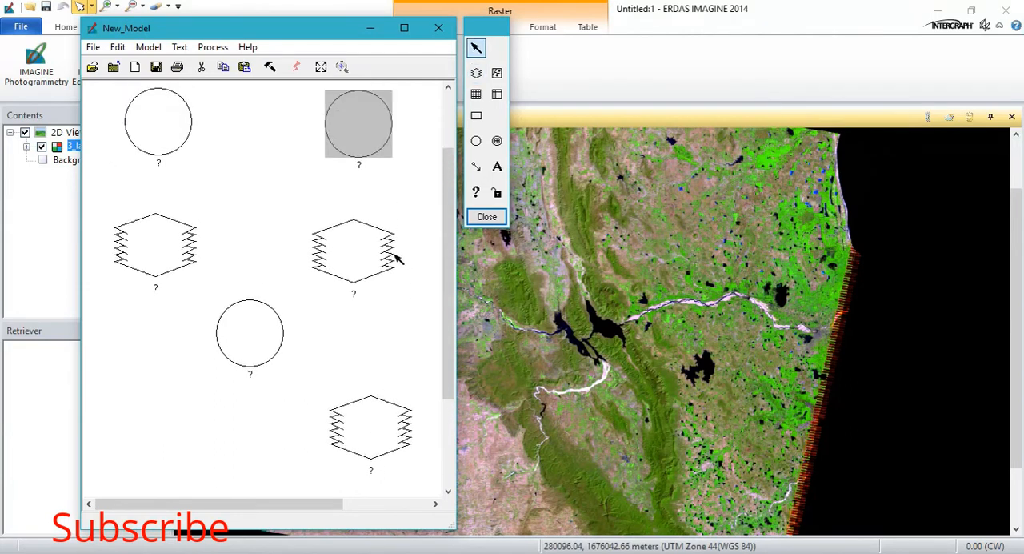
pyautogui.scroll(2, 396, 260)
pyautogui.scroll(1, 392, 248)
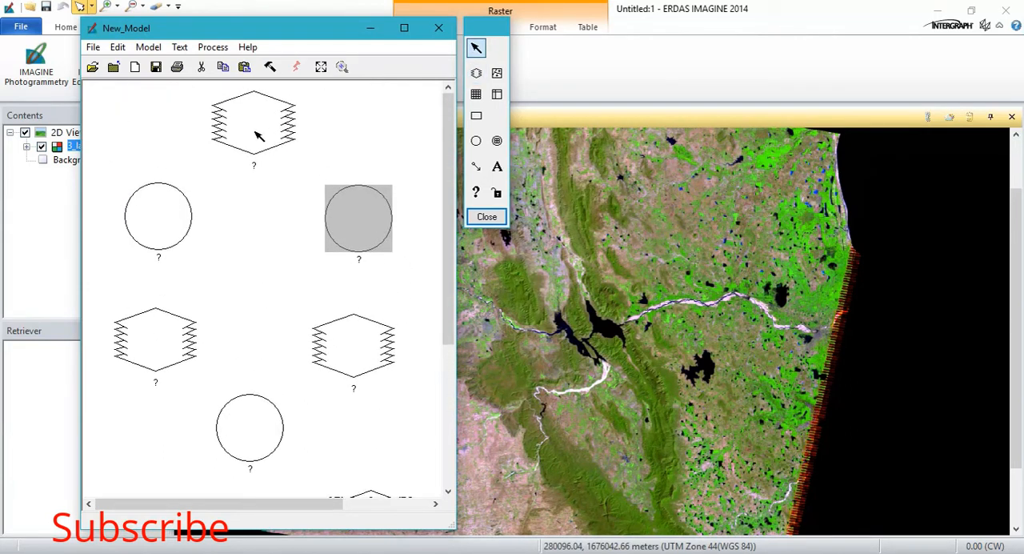
# Connect the top raster to both functions and each function to its own output raster
pyautogui.click(476, 166)
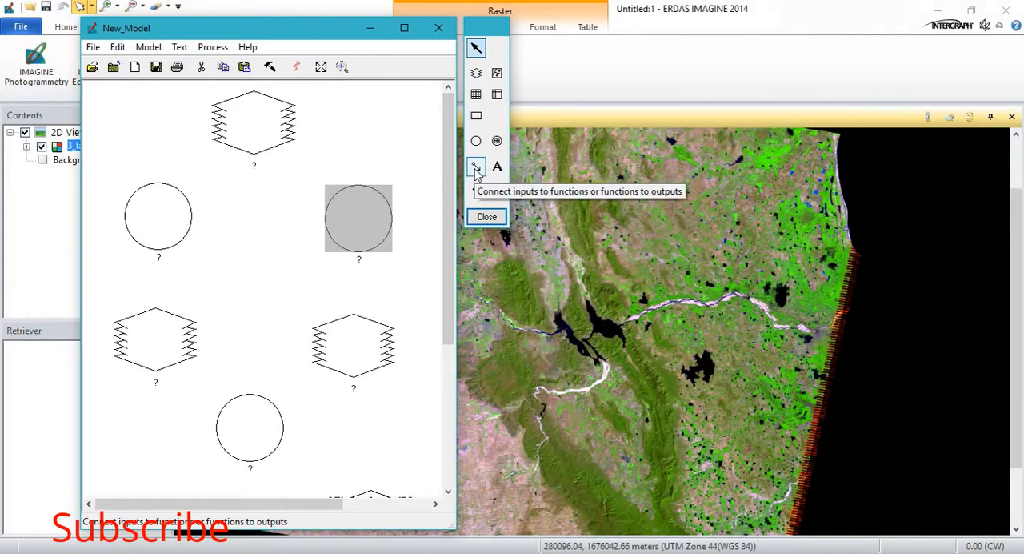
pyautogui.moveTo(237, 140)
pyautogui.mouseDown()
pyautogui.moveTo(175, 180)
pyautogui.moveTo(186, 188)
pyautogui.mouseUp()
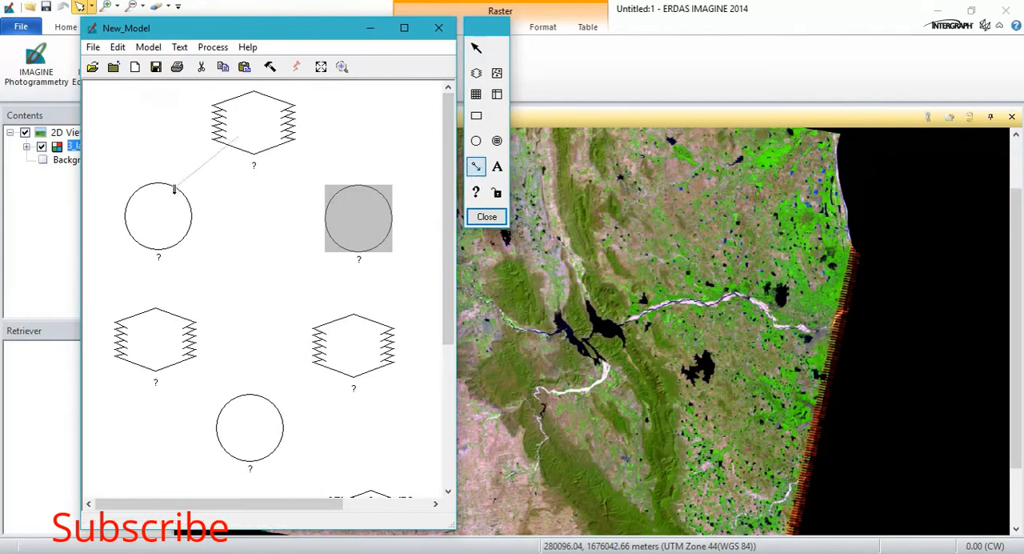
pyautogui.moveTo(280, 141); pyautogui.dragTo(330, 192)
pyautogui.moveTo(158, 240); pyautogui.dragTo(156, 308)
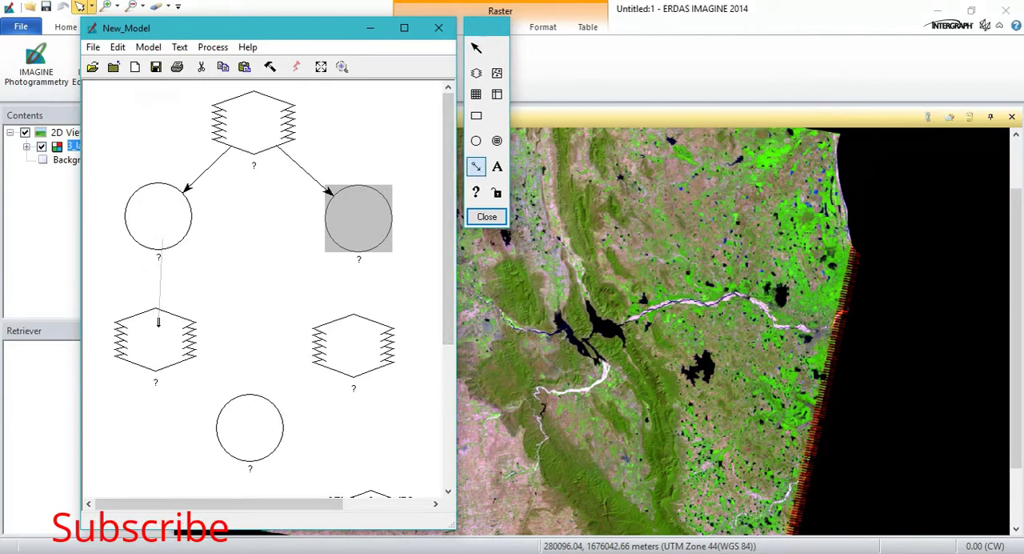
pyautogui.click(475, 166)
pyautogui.moveTo(358, 240); pyautogui.dragTo(354, 316)
pyautogui.click(475, 166)
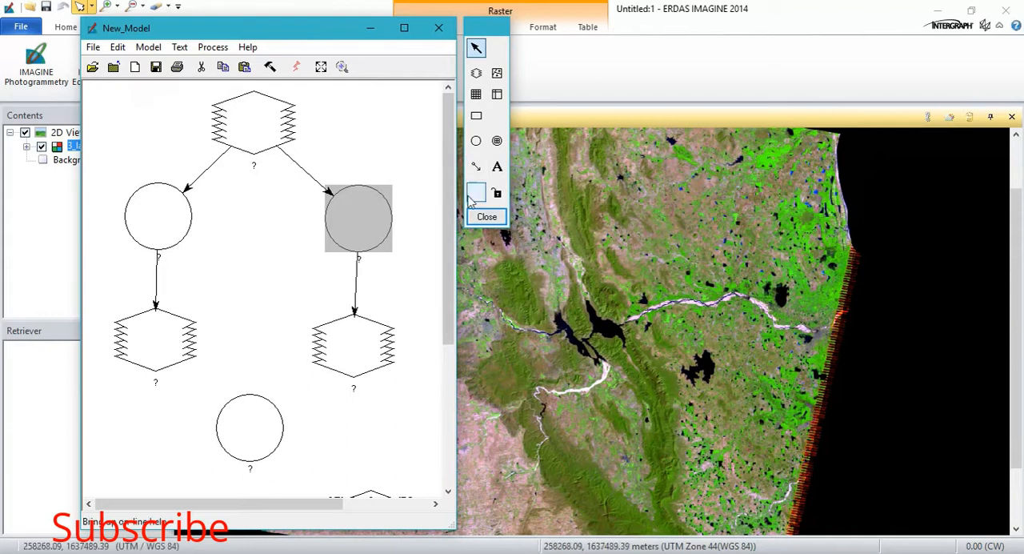
# Connect both output rasters into the bottom function and that function to the final raster
pyautogui.click(475, 165)
pyautogui.moveTo(165, 356); pyautogui.dragTo(228, 416)
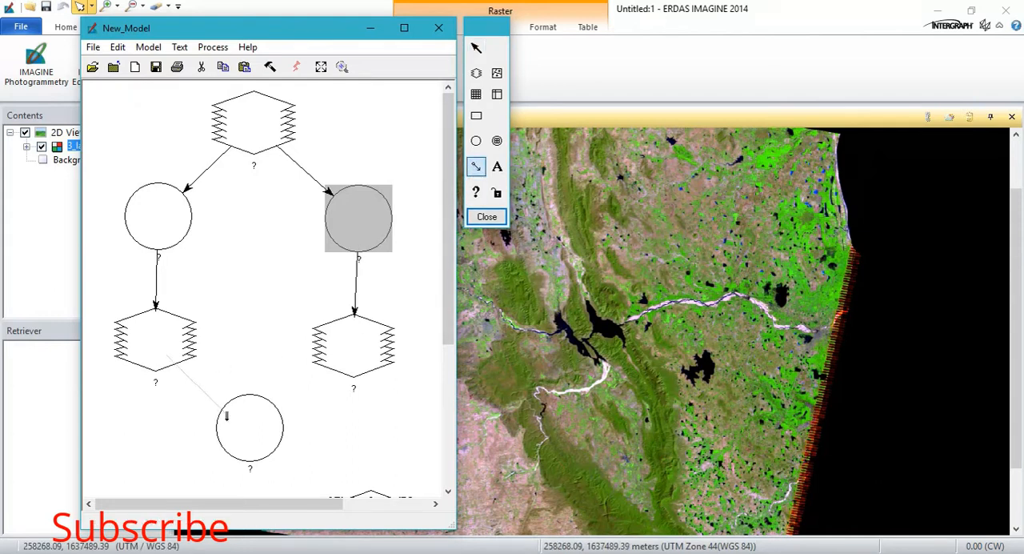
pyautogui.click(475, 48)
pyautogui.click(475, 166)
pyautogui.moveTo(352, 370); pyautogui.dragTo(280, 398)
pyautogui.click(475, 48)
pyautogui.moveTo(448, 240); pyautogui.dragTo(448, 288)
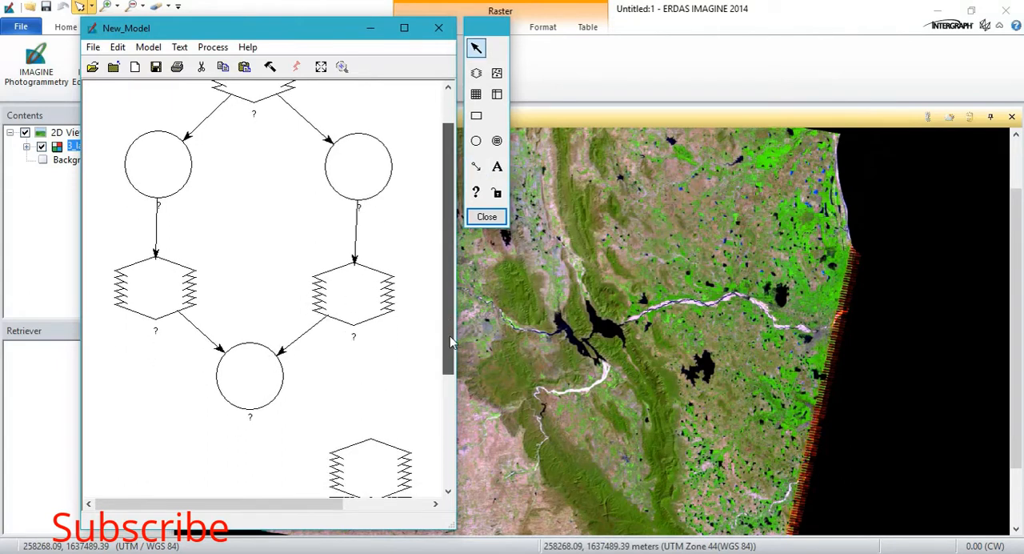
pyautogui.click(476, 165)
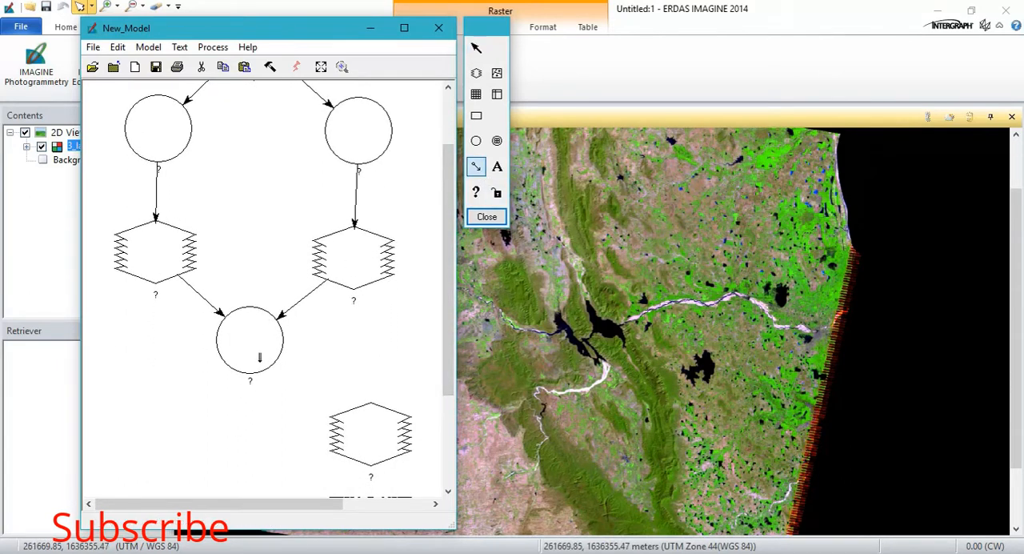
pyautogui.moveTo(272, 368); pyautogui.dragTo(343, 417)
pyautogui.click(475, 48)
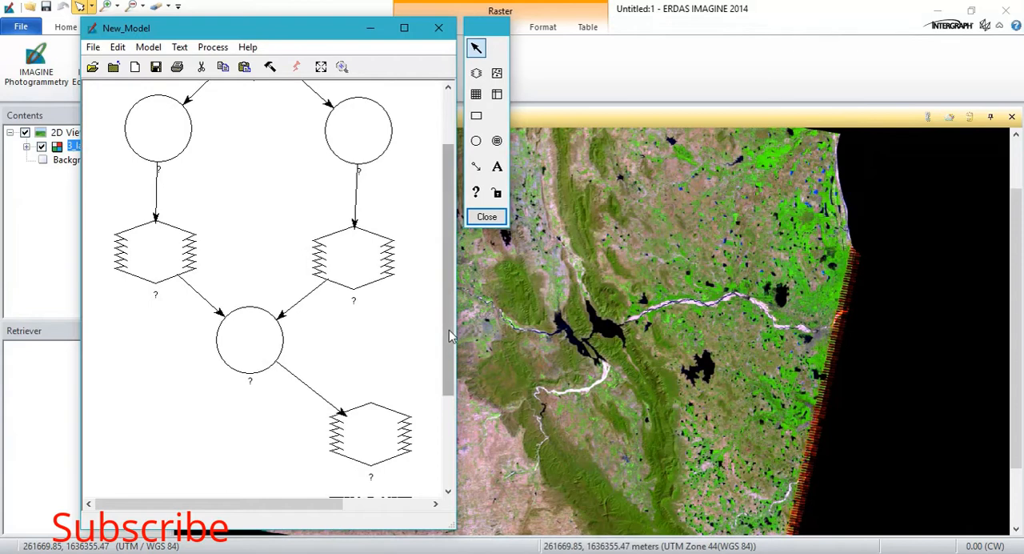
pyautogui.moveTo(448, 304); pyautogui.dragTo(446, 249)
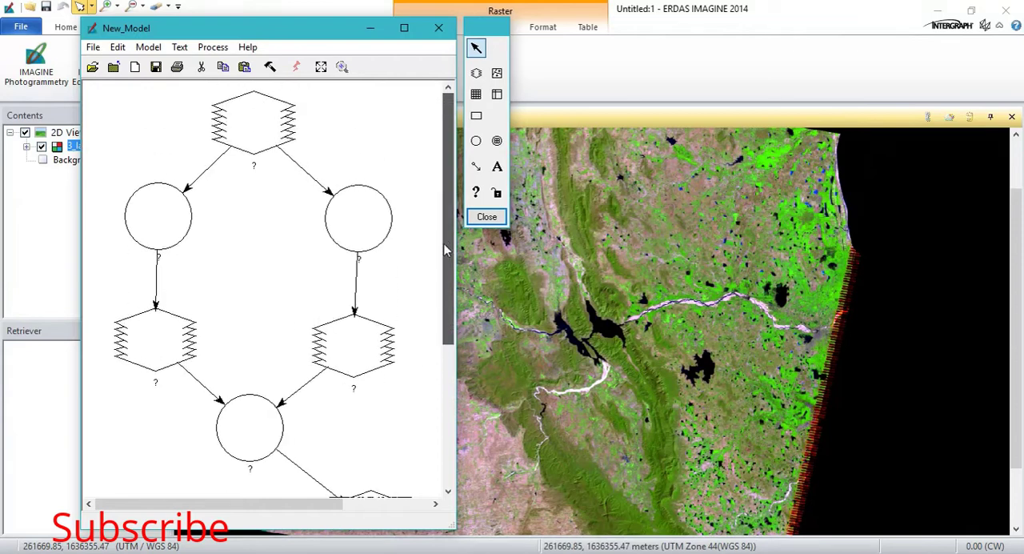
# Set the top raster's input file to 3_layerstcak.img from the 2010TM folder
pyautogui.doubleClick(256, 134)
pyautogui.click(482, 155)
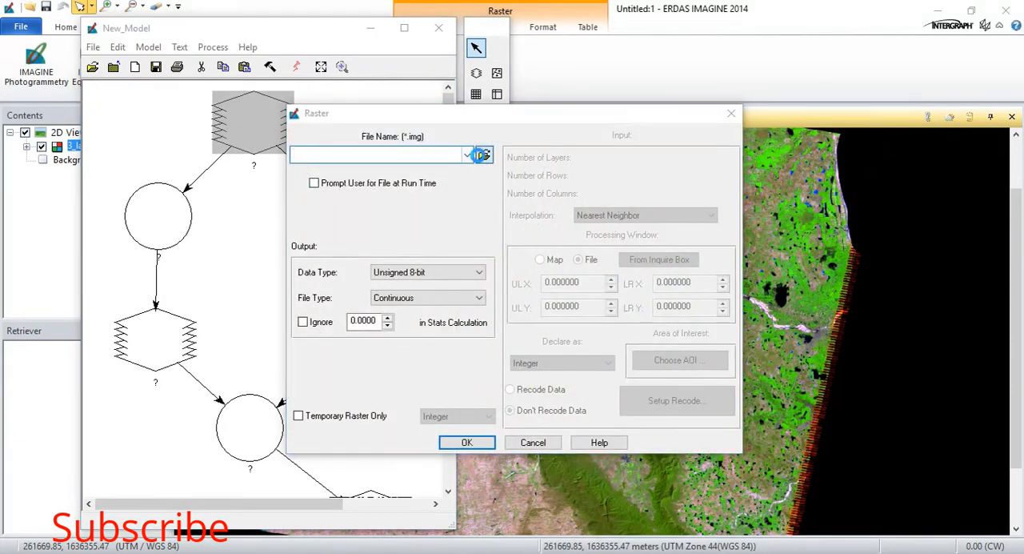
pyautogui.doubleClick(368, 221)
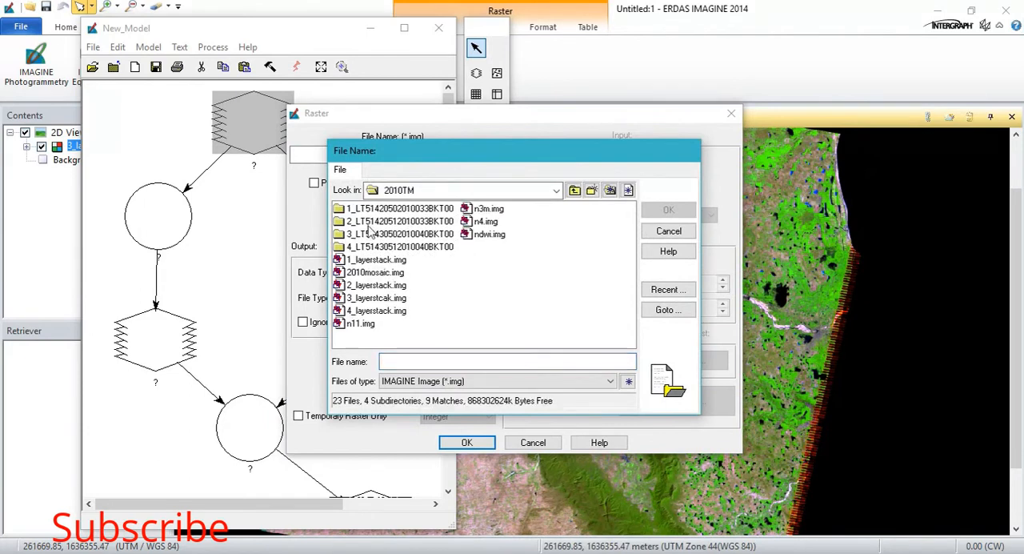
pyautogui.click(372, 298)
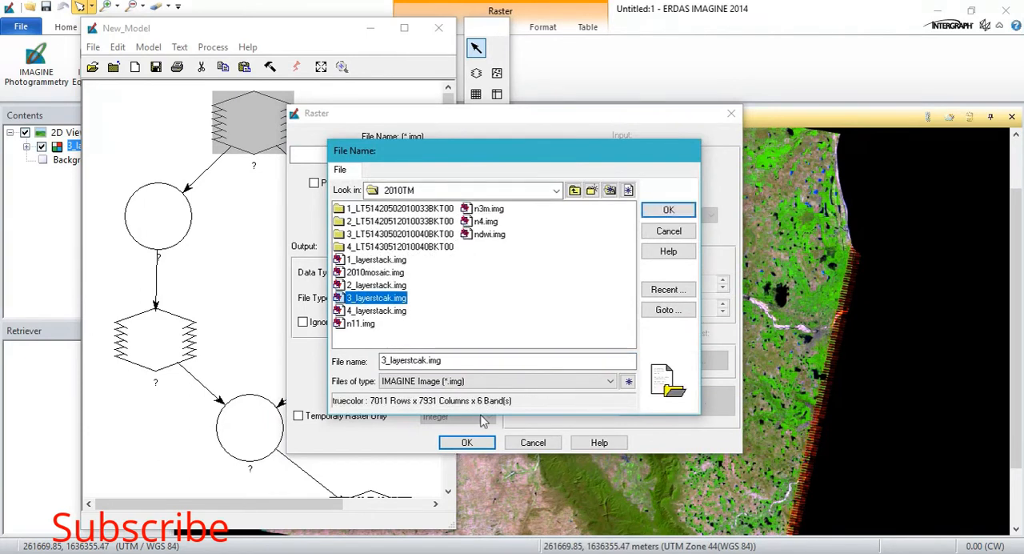
pyautogui.click(669, 209)
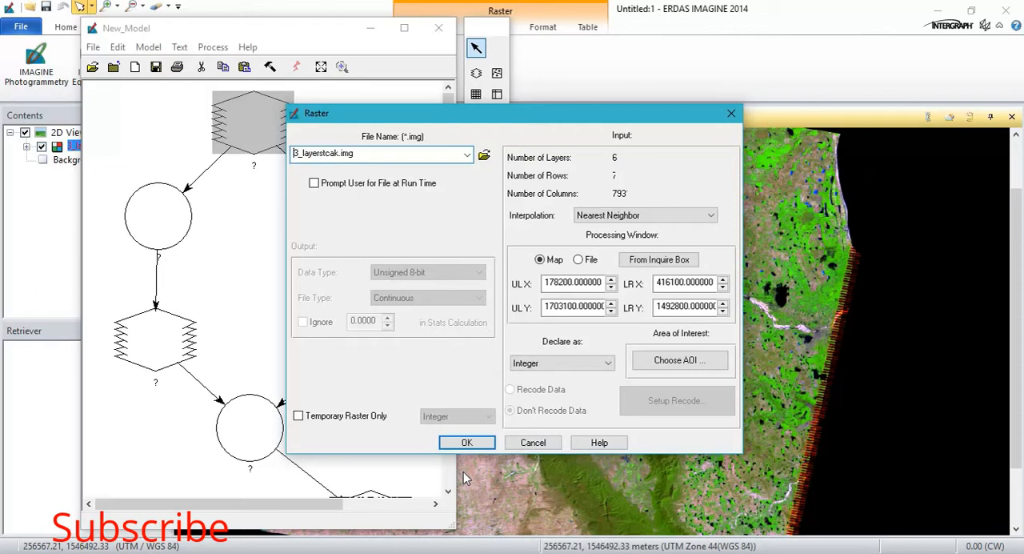
pyautogui.click(467, 442)
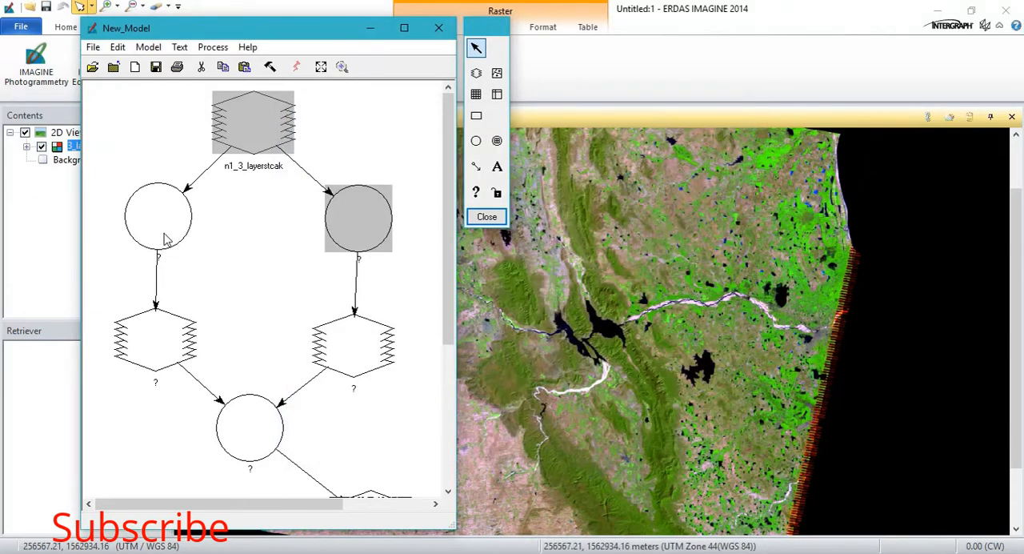
# Define the left function as $n1_3_layerstcak(2) - $n1_3_layerstcak(4)
pyautogui.doubleClick(165, 229)
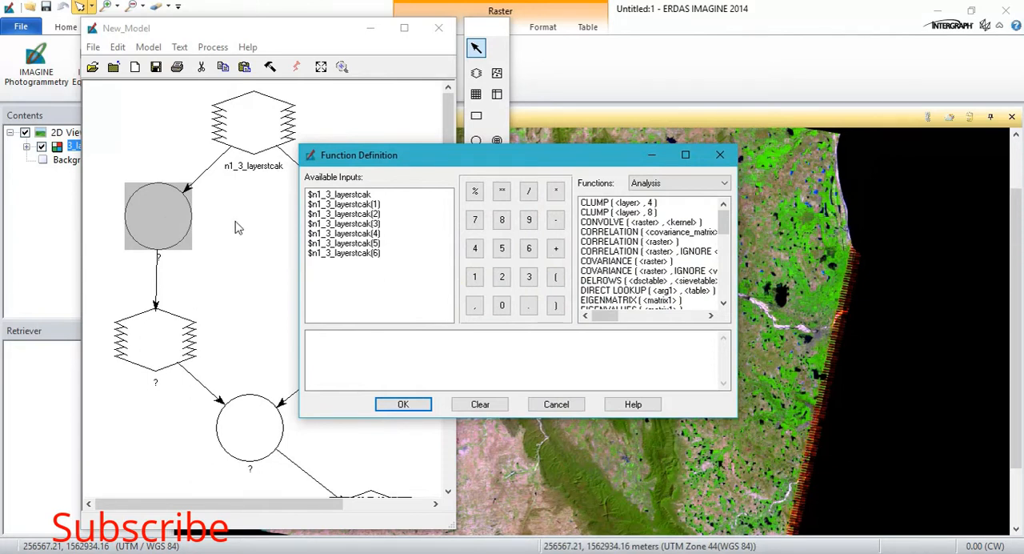
pyautogui.click(344, 213)
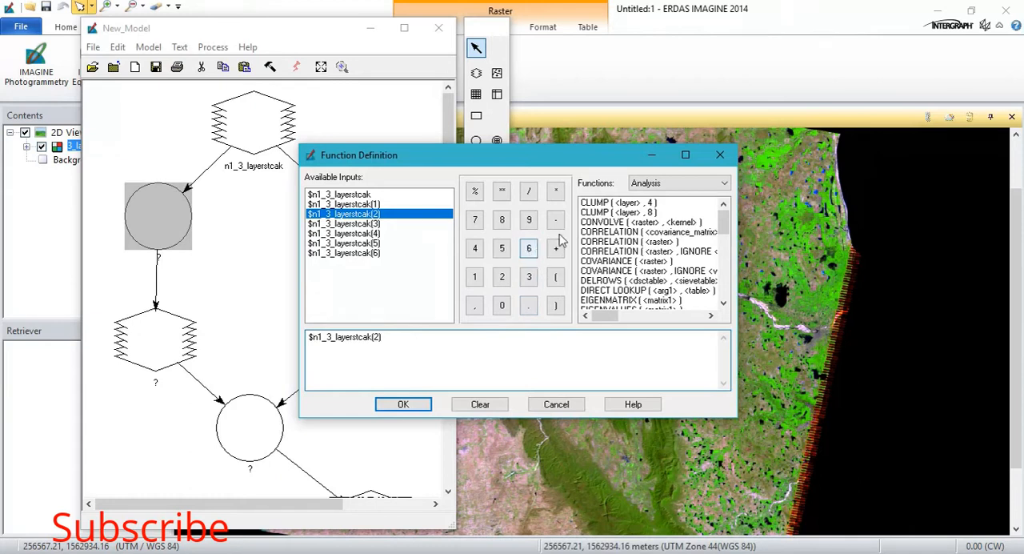
pyautogui.click(556, 220)
pyautogui.click(344, 234)
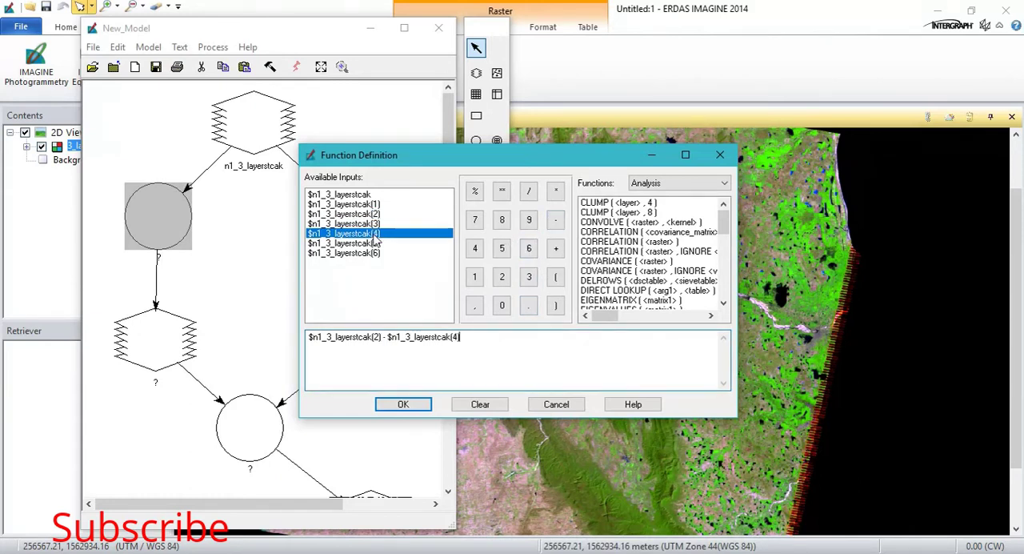
pyautogui.click(403, 404)
# Begin defining the right function and check the NDWI formula in the Word notes
pyautogui.doubleClick(364, 228)
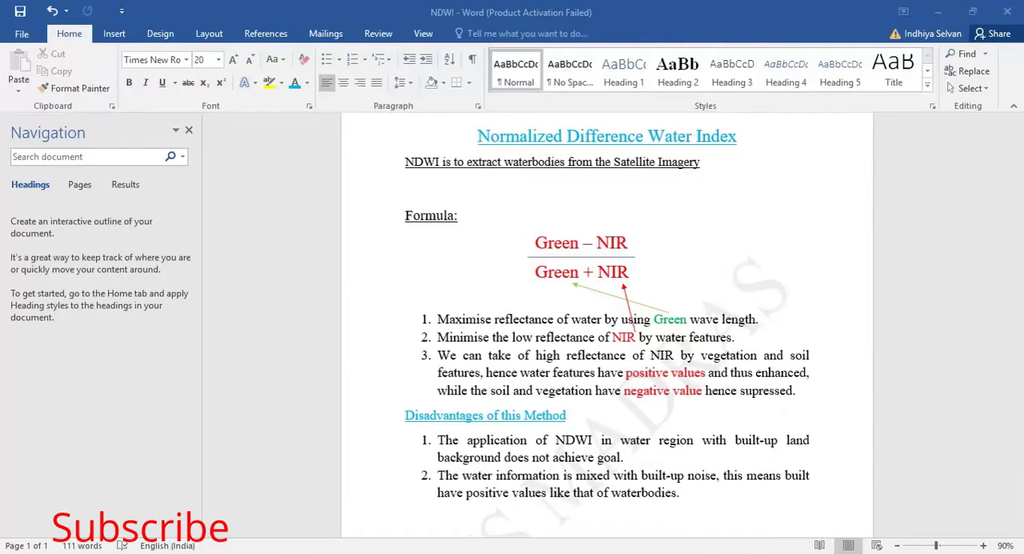
pyautogui.click(274, 548)
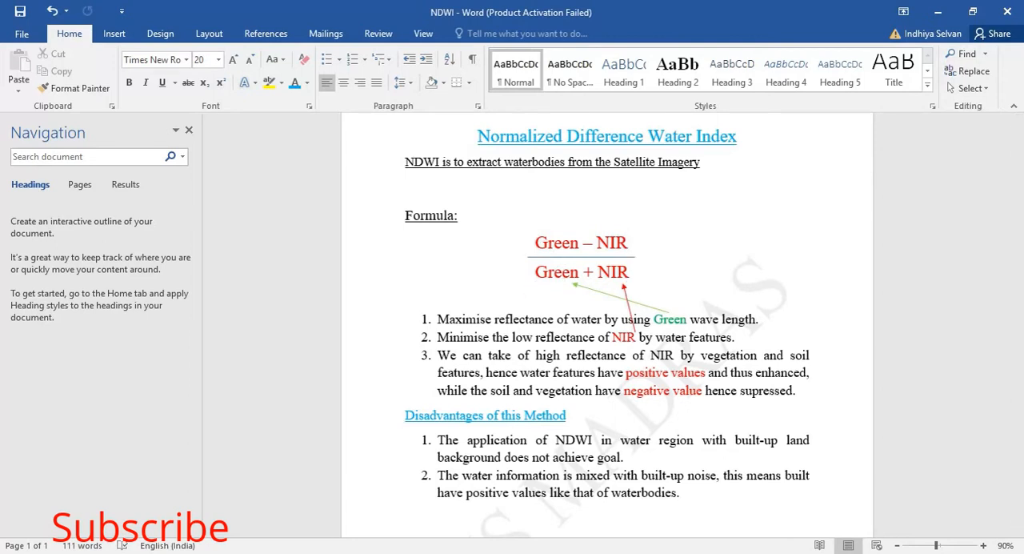
pyautogui.hotkey('alt', 'Tab')
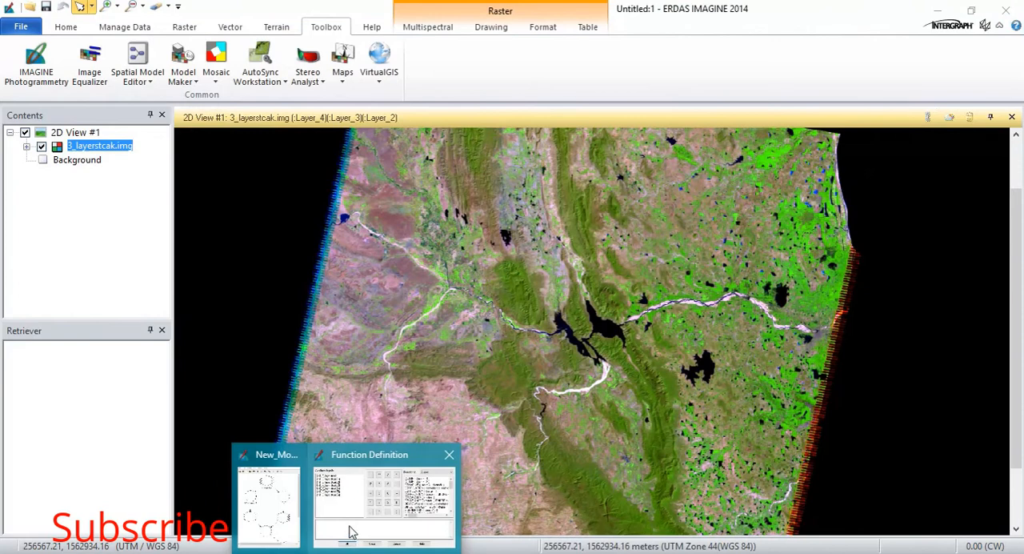
# Define the right function as $n1_3_layerstcak(2) + $n1_3_layerstcak(4)
pyautogui.click(352, 532)
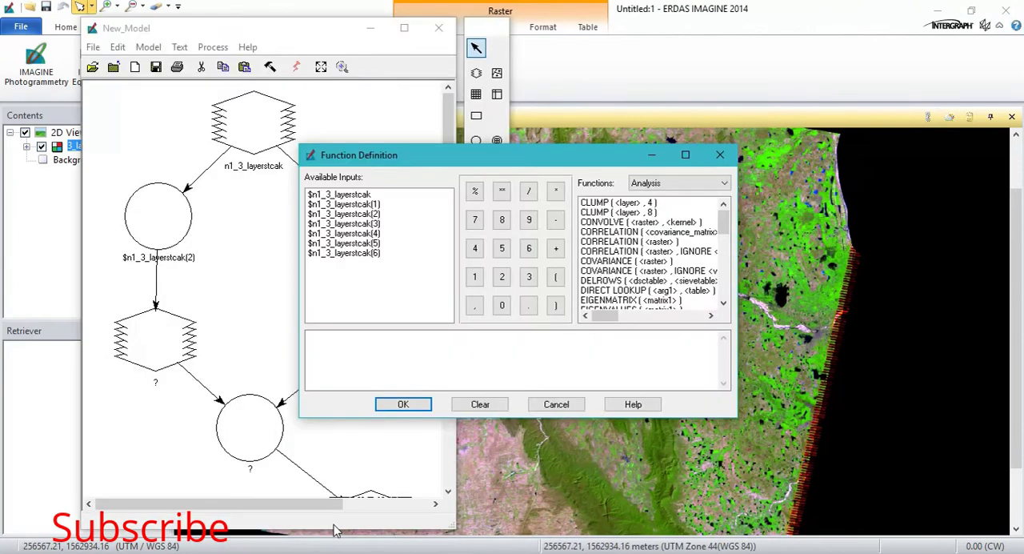
pyautogui.click(360, 215)
pyautogui.click(555, 248)
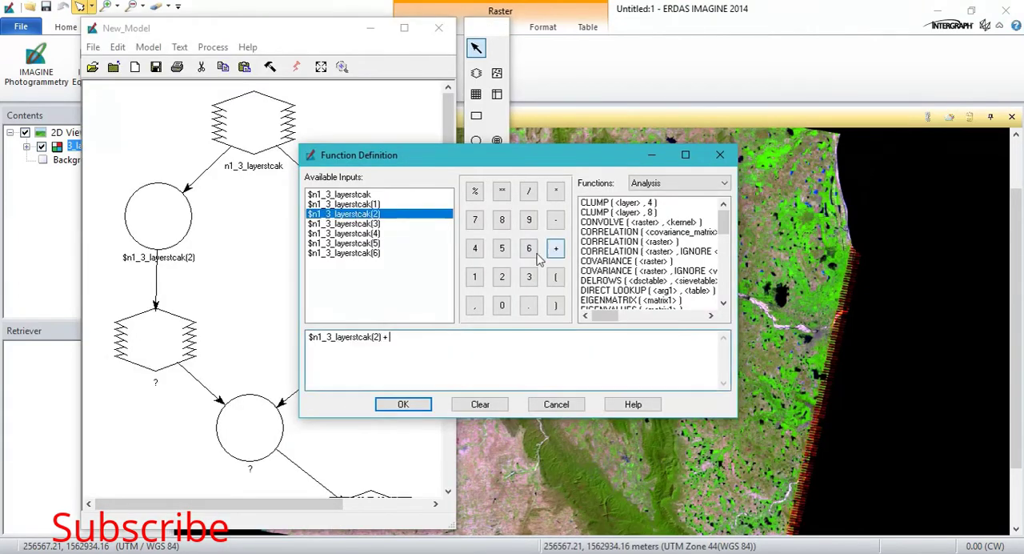
pyautogui.click(364, 233)
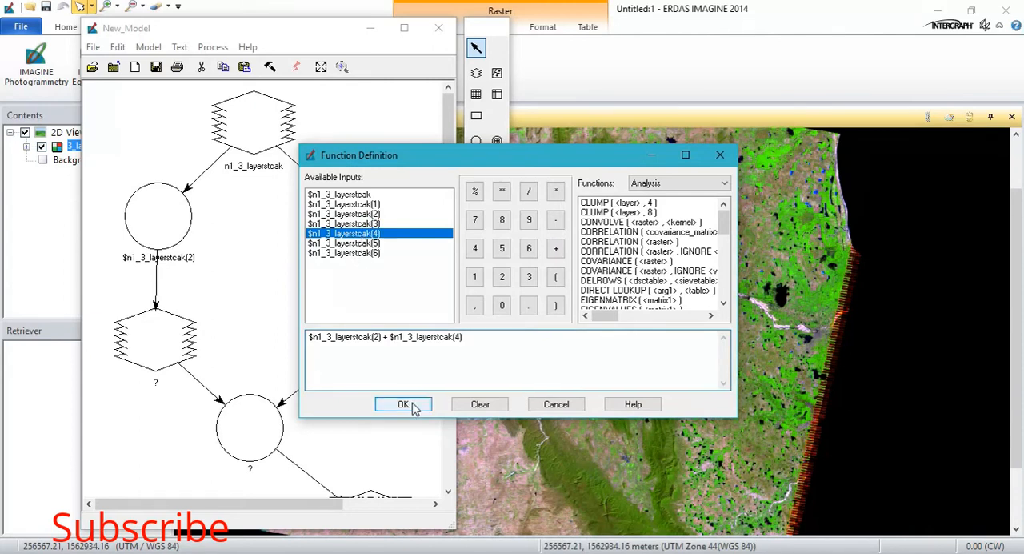
pyautogui.click(404, 404)
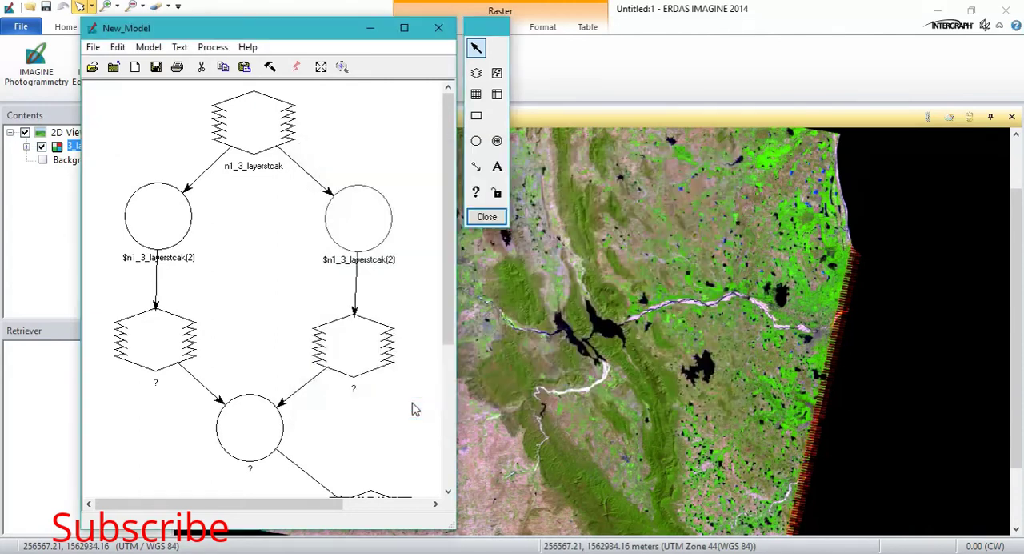
# Make both intermediate rasters Temporary Raster Only with Float data type
pyautogui.doubleClick(147, 335)
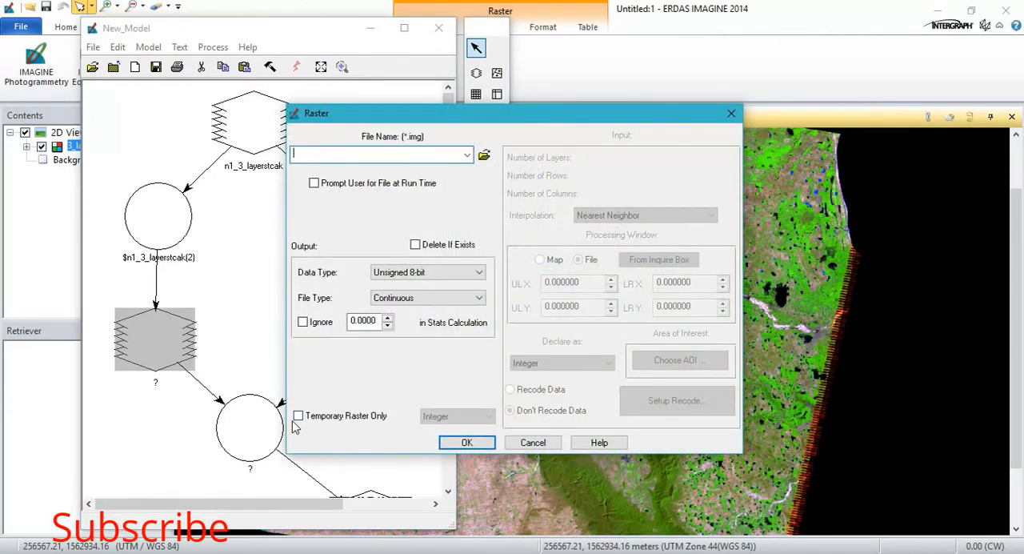
pyautogui.click(299, 416)
pyautogui.click(457, 416)
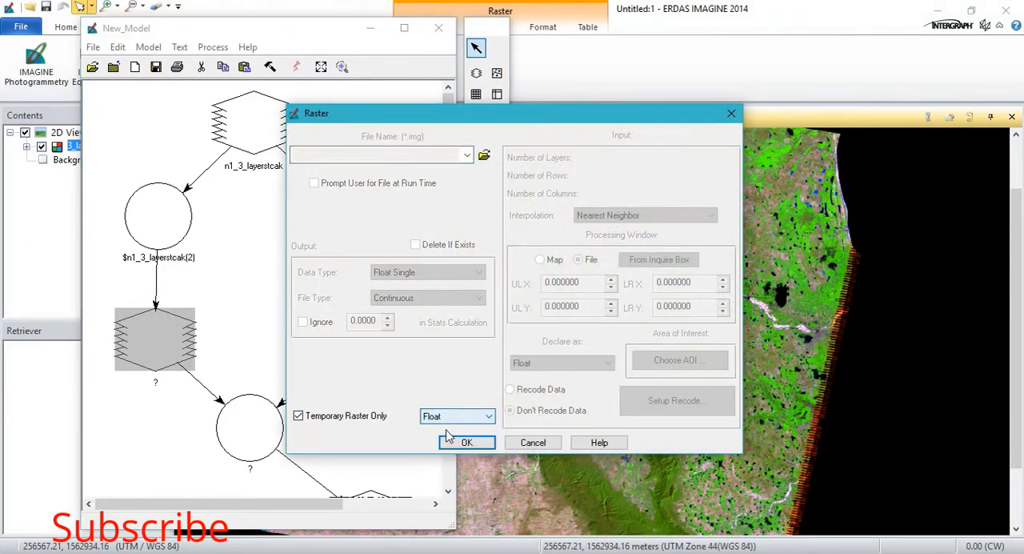
pyautogui.click(466, 442)
pyautogui.doubleClick(352, 220)
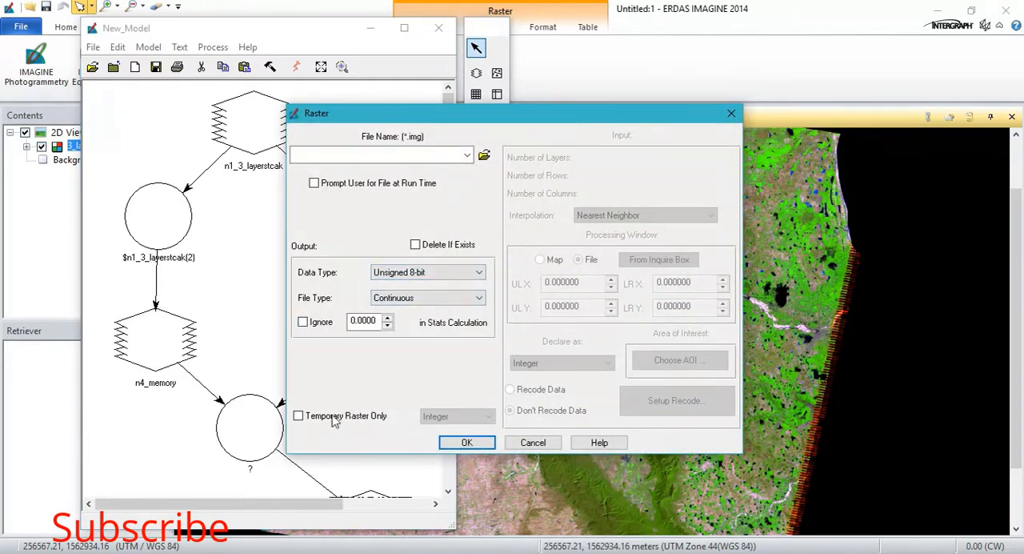
pyautogui.click(299, 416)
pyautogui.click(456, 416)
pyautogui.click(466, 442)
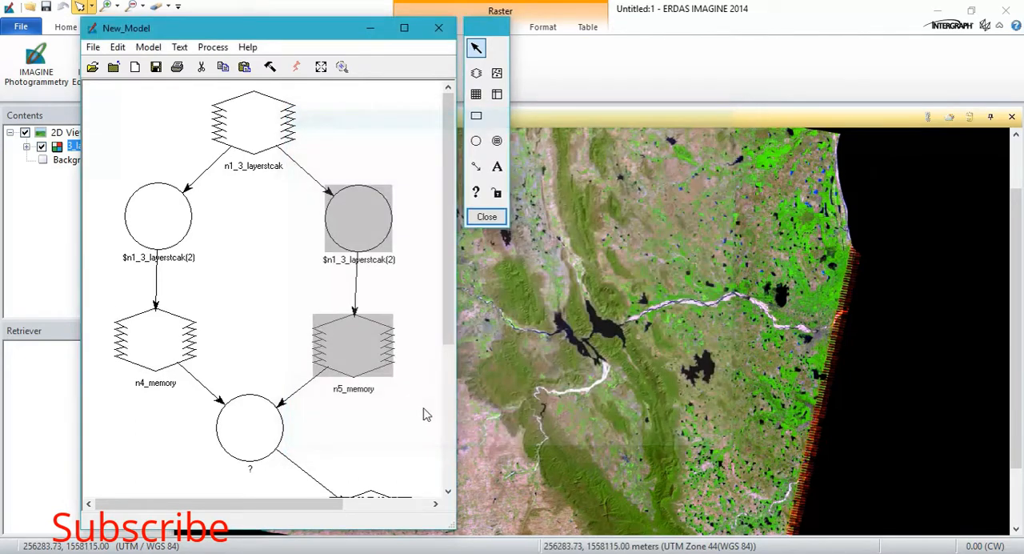
pyautogui.click(427, 414)
pyautogui.scroll(-4, 427, 384)
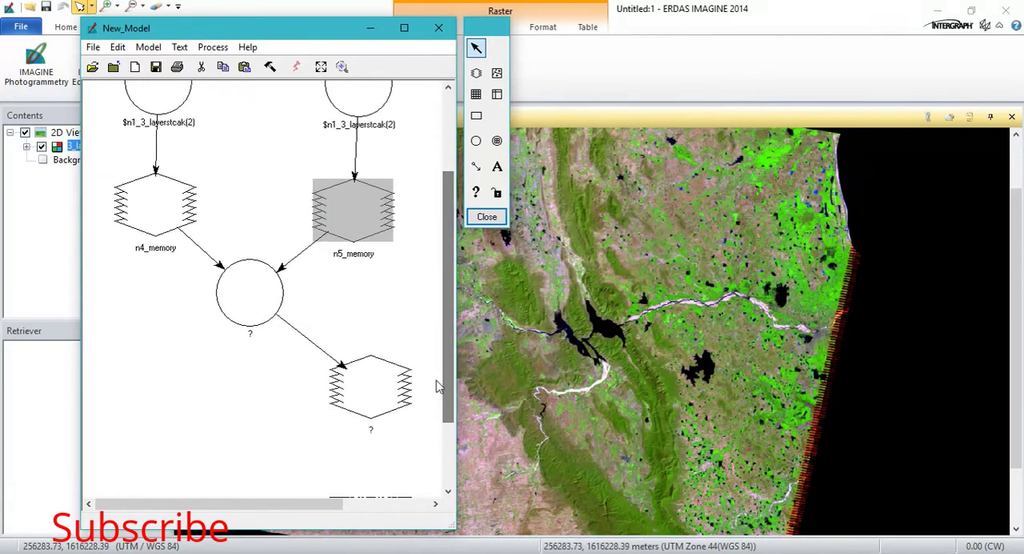
# Define the bottom function as EITHER 0 IF($n4_memory==0.0) OR $n5_memory / $n4_memory OTHERWISE
pyautogui.doubleClick(258, 296)
pyautogui.click(363, 357)
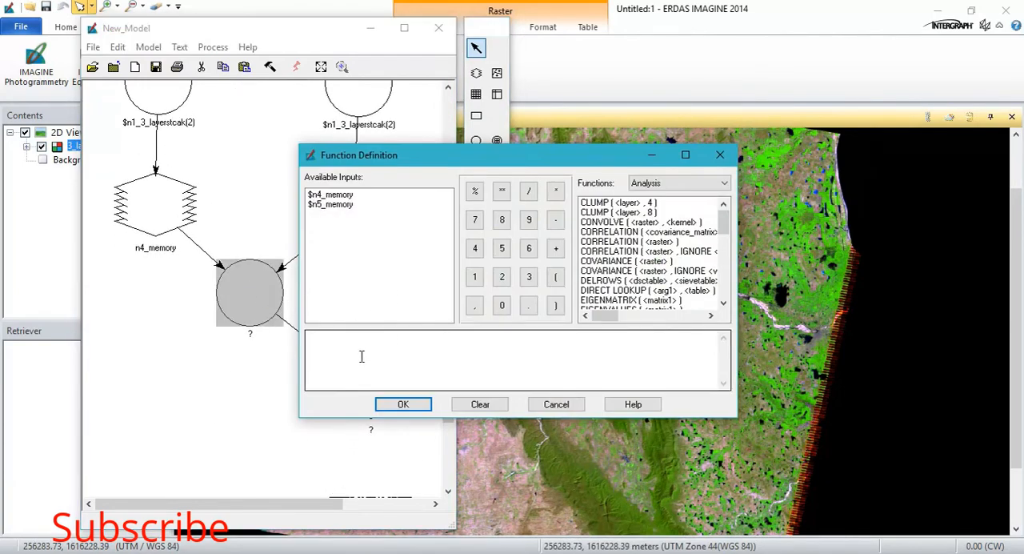
pyautogui.click(353, 345)
pyautogui.write('EITHER 0 IF')
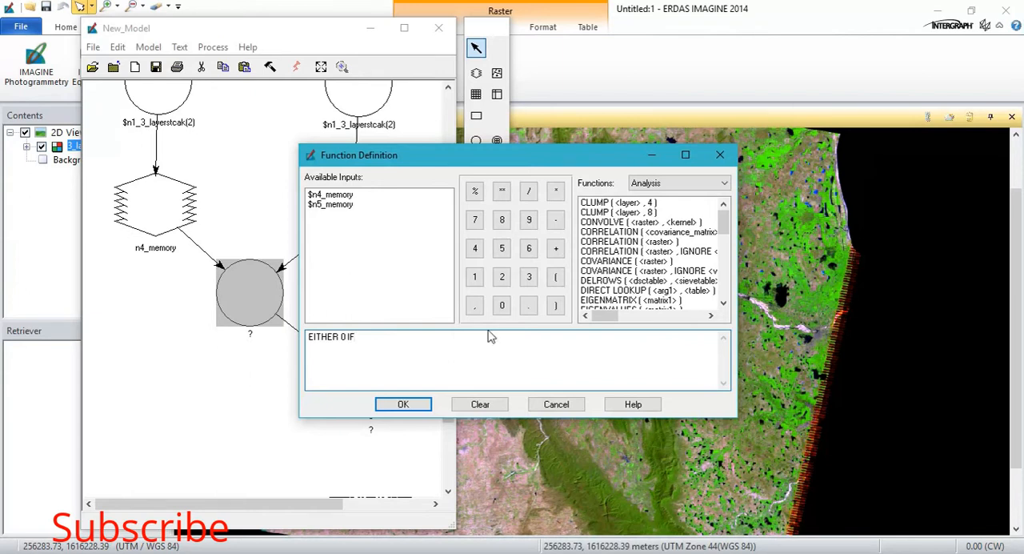
pyautogui.click(556, 277)
pyautogui.click(329, 195)
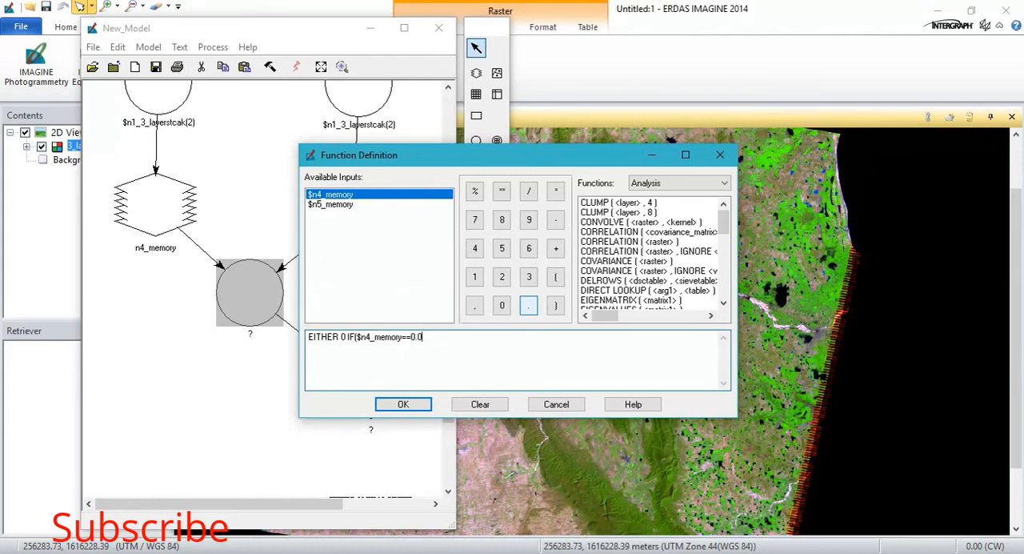
pyautogui.click(556, 305)
pyautogui.write(') OR $n5_memory')
pyautogui.doubleClick(366, 196)
pyautogui.doubleClick(339, 205)
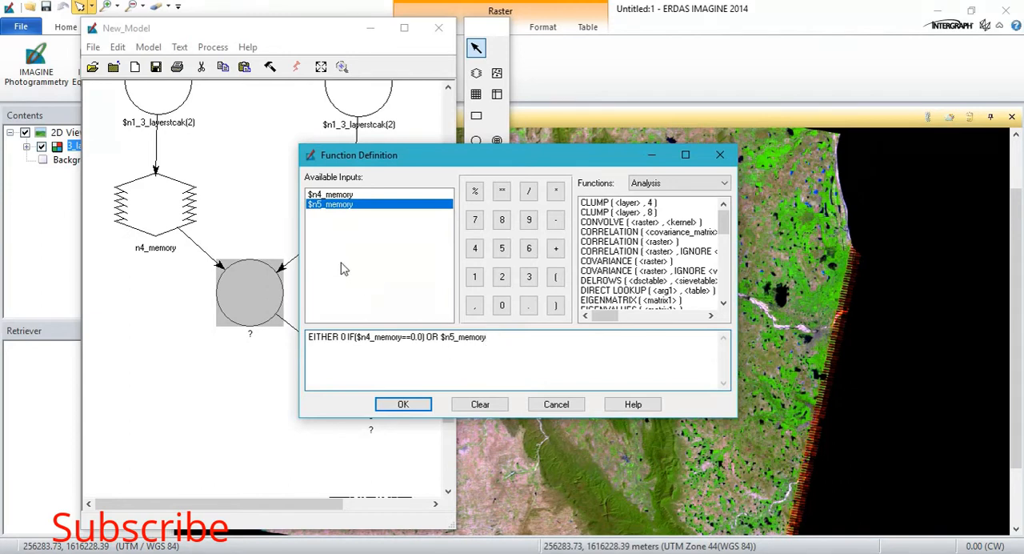
pyautogui.click(528, 192)
pyautogui.click(340, 195)
pyautogui.write('/ $n4_memory OTHERWISE')
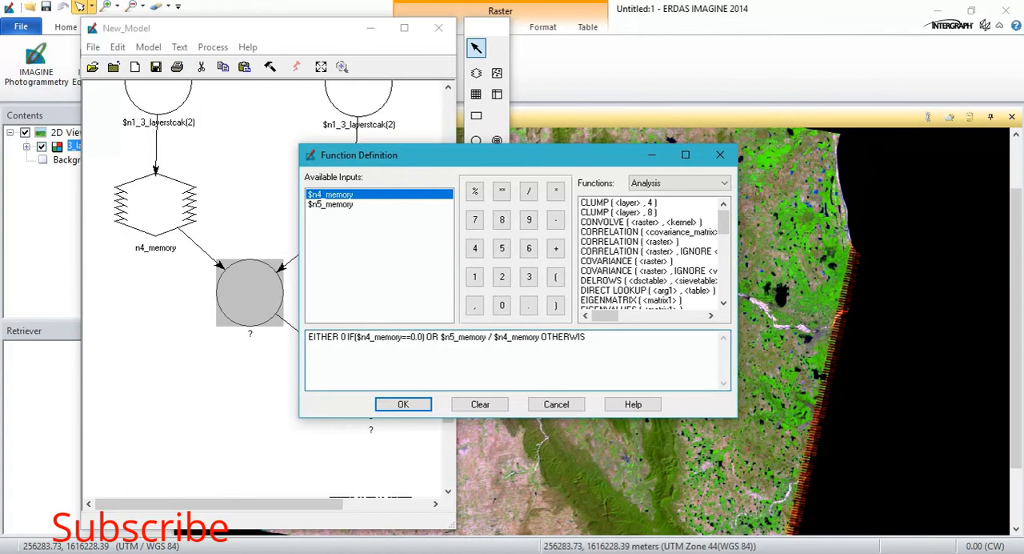
pyautogui.click(402, 404)
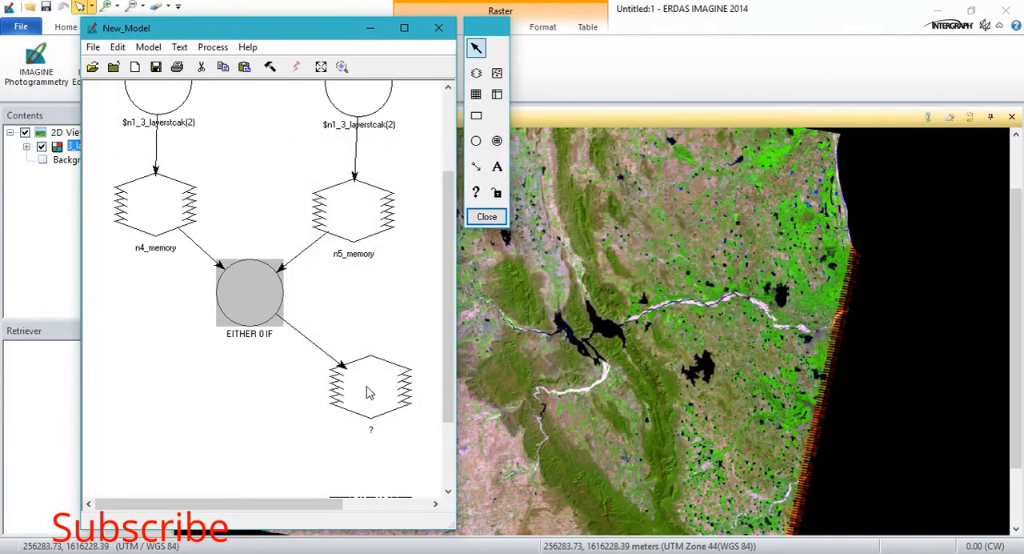
# Set the final output raster to ndwi1.img in the Landsat scene folder
pyautogui.doubleClick(371, 392)
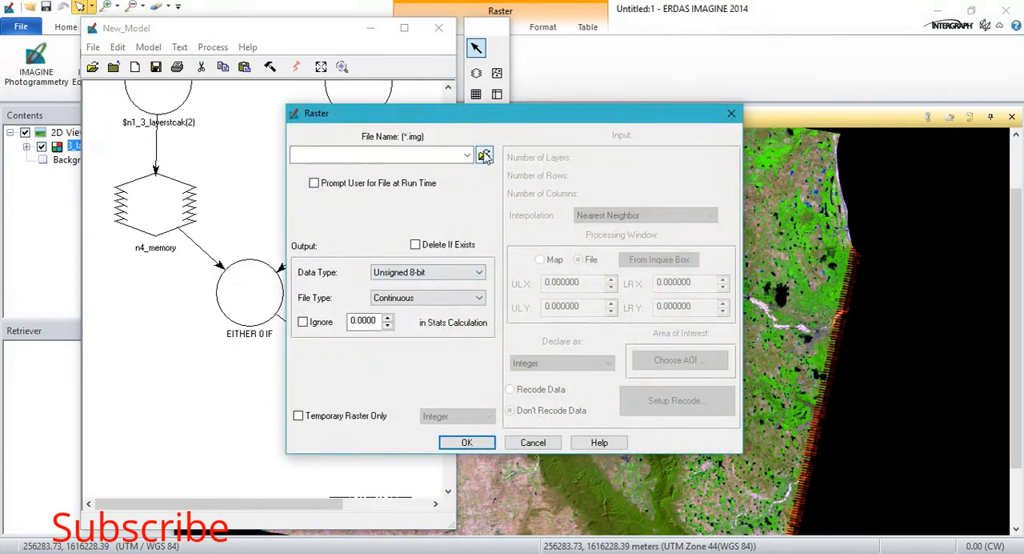
pyautogui.click(487, 156)
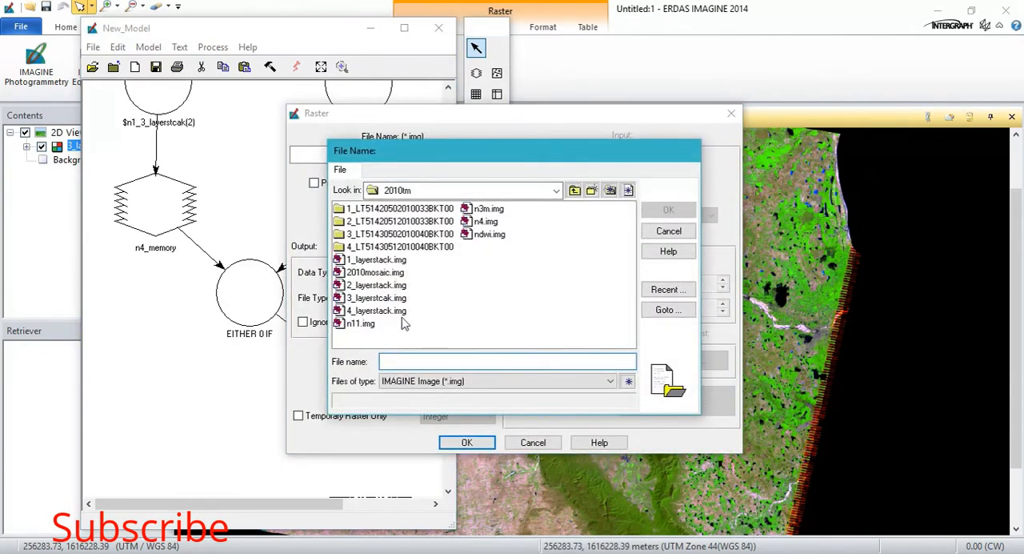
pyautogui.doubleClick(400, 208)
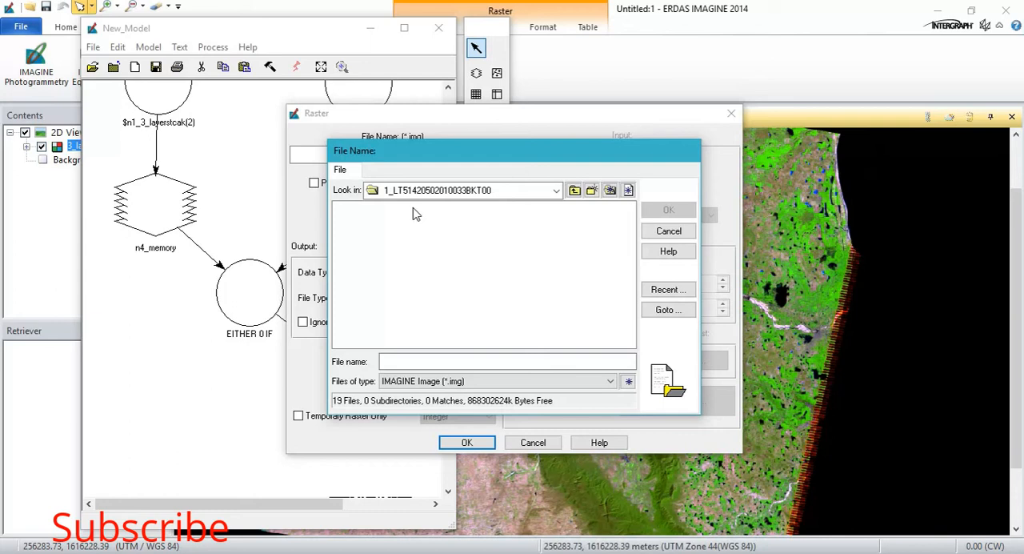
pyautogui.click(400, 360)
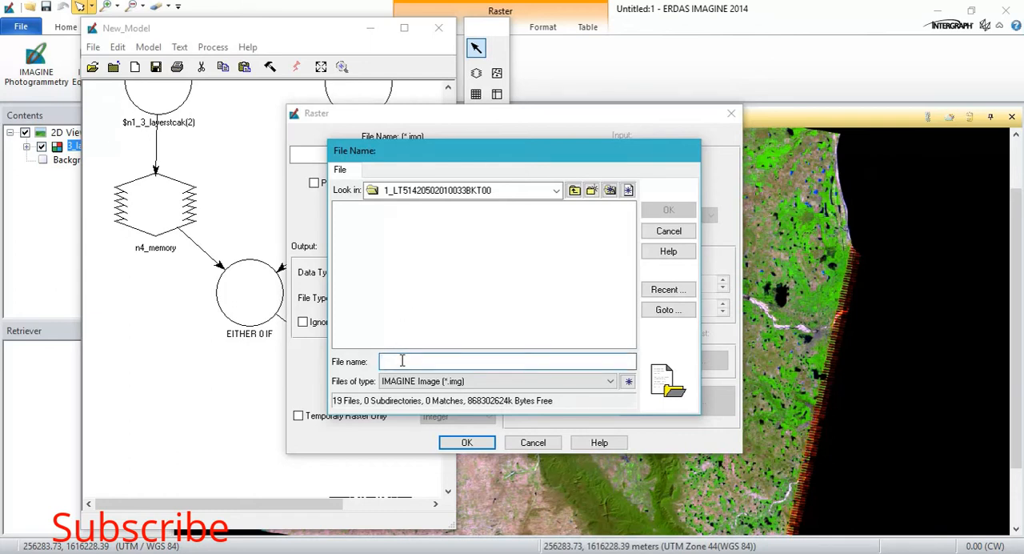
pyautogui.write('NDW')
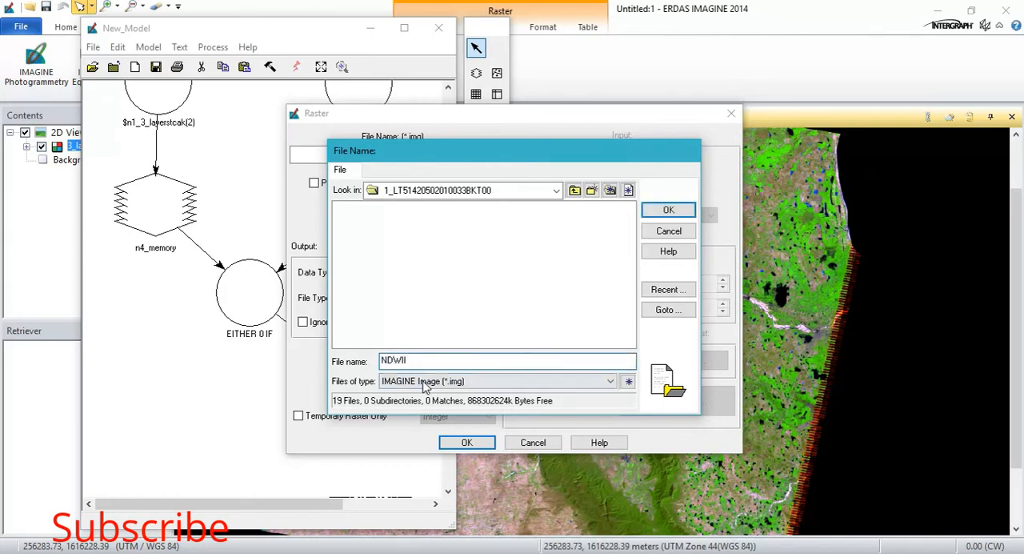
pyautogui.write('I')
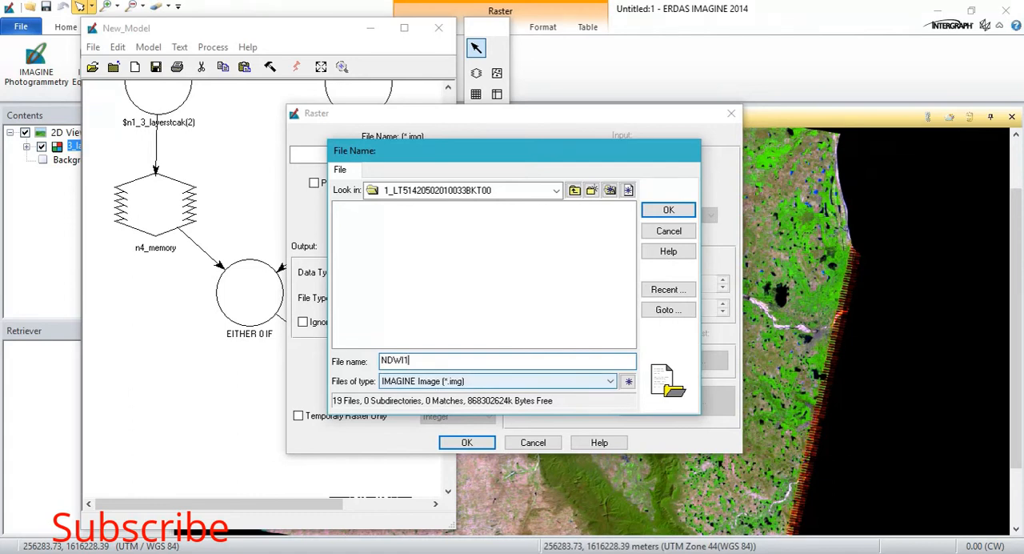
pyautogui.click(669, 209)
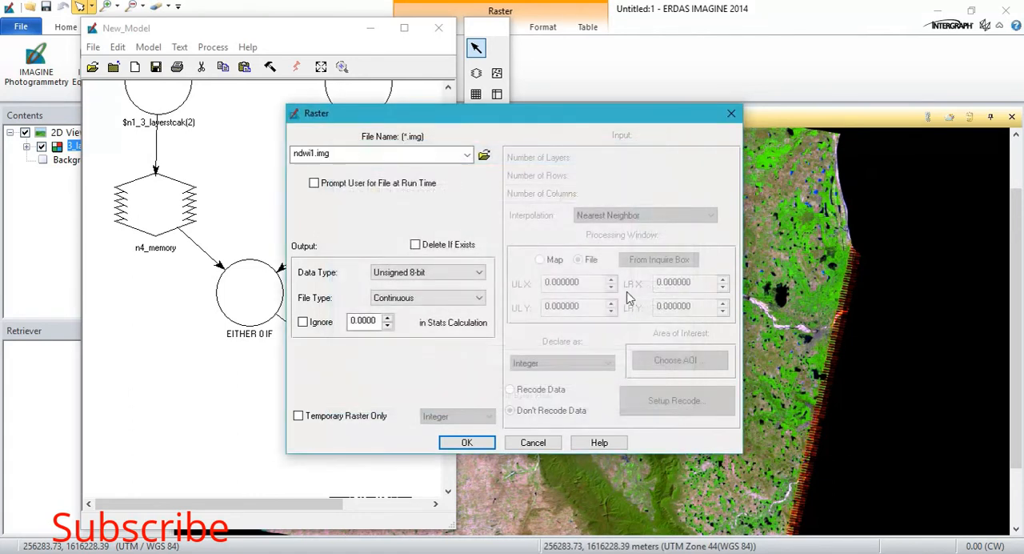
pyautogui.click(467, 442)
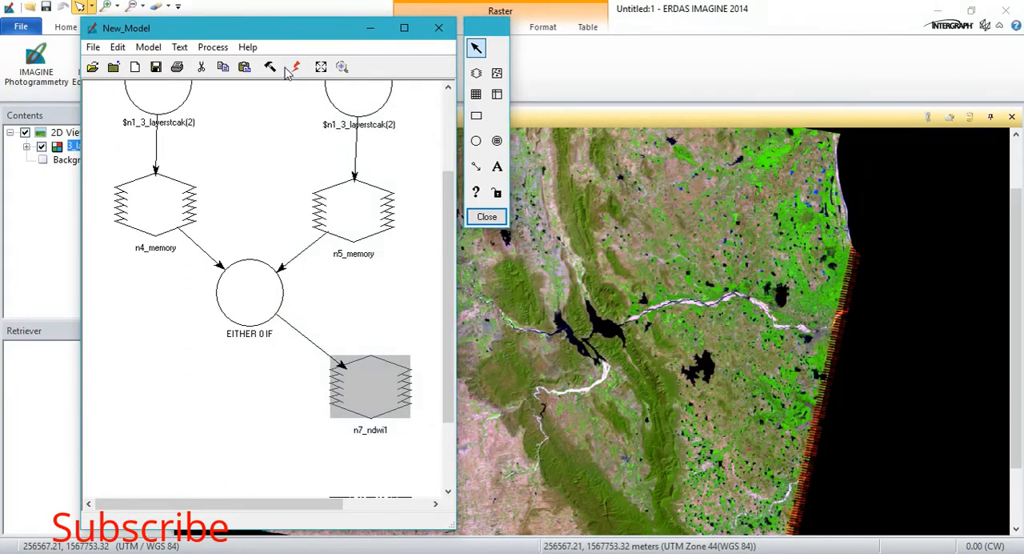
pyautogui.scroll(1, 324, 134)
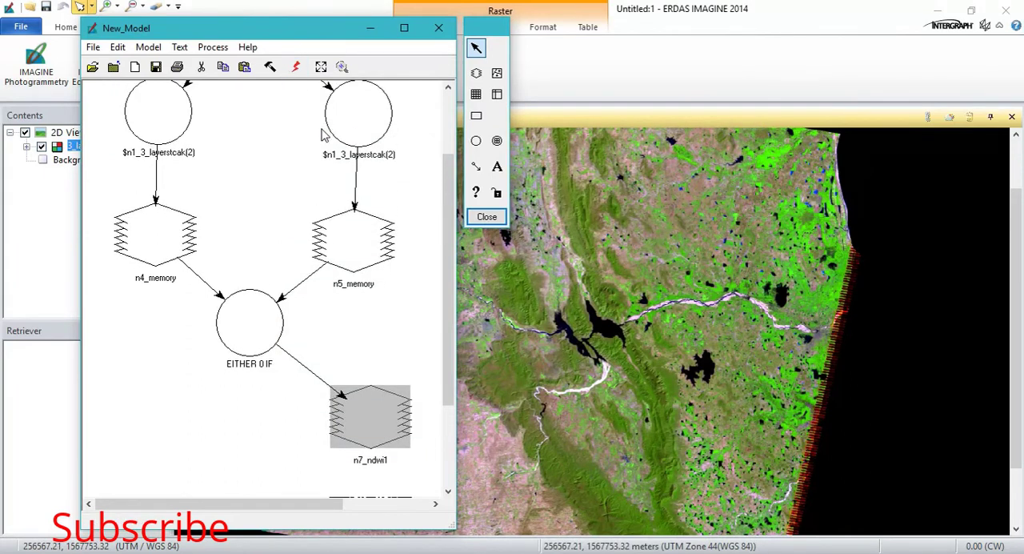
# Run the model until ndwi1.img is DONE, then close the process list and model window
pyautogui.click(297, 68)
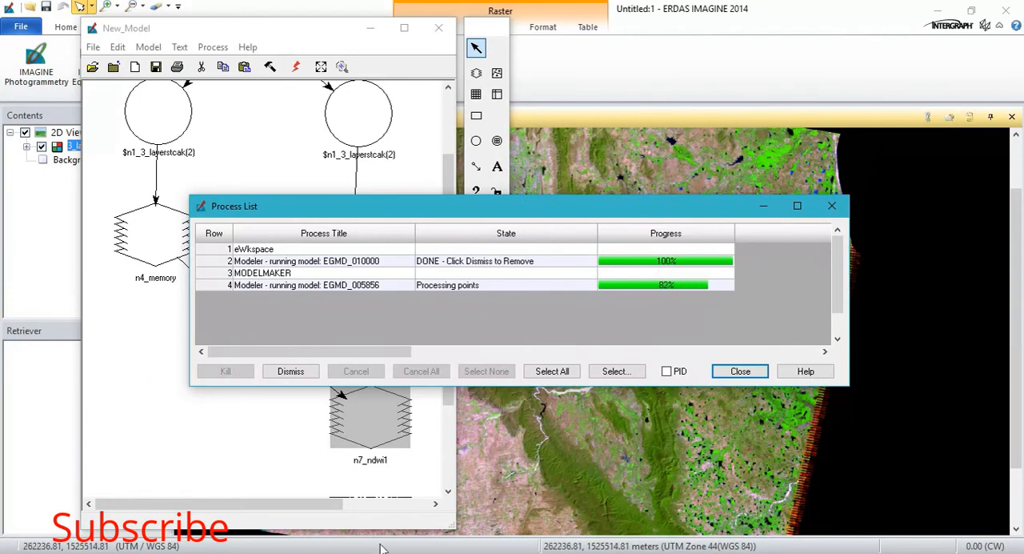
pyautogui.click(528, 513)
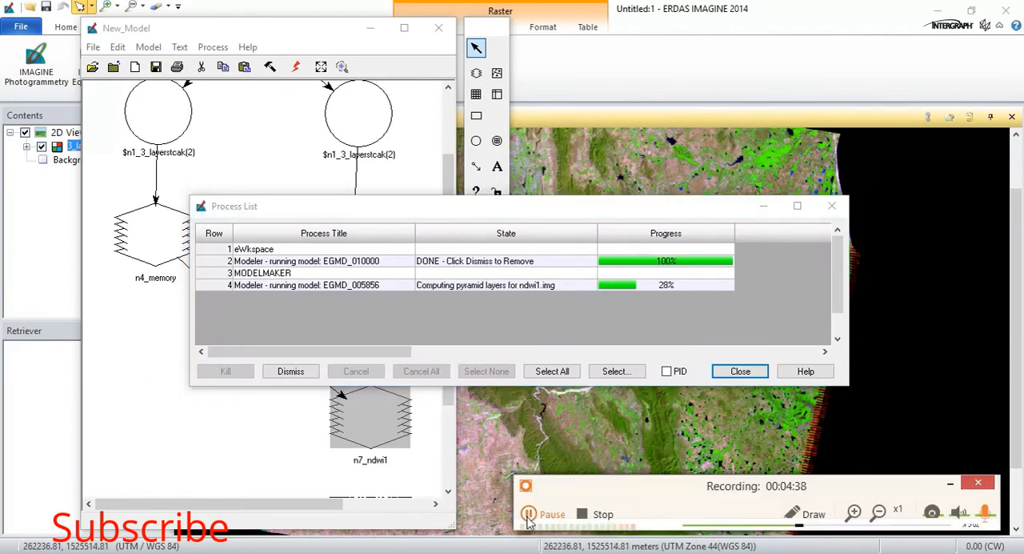
pyautogui.click(528, 514)
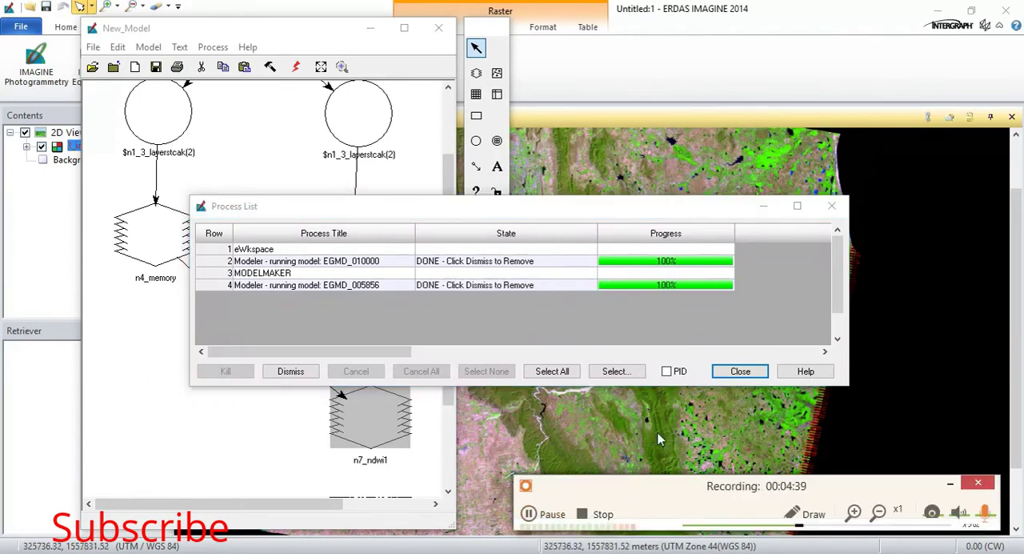
pyautogui.click(950, 484)
pyautogui.click(740, 371)
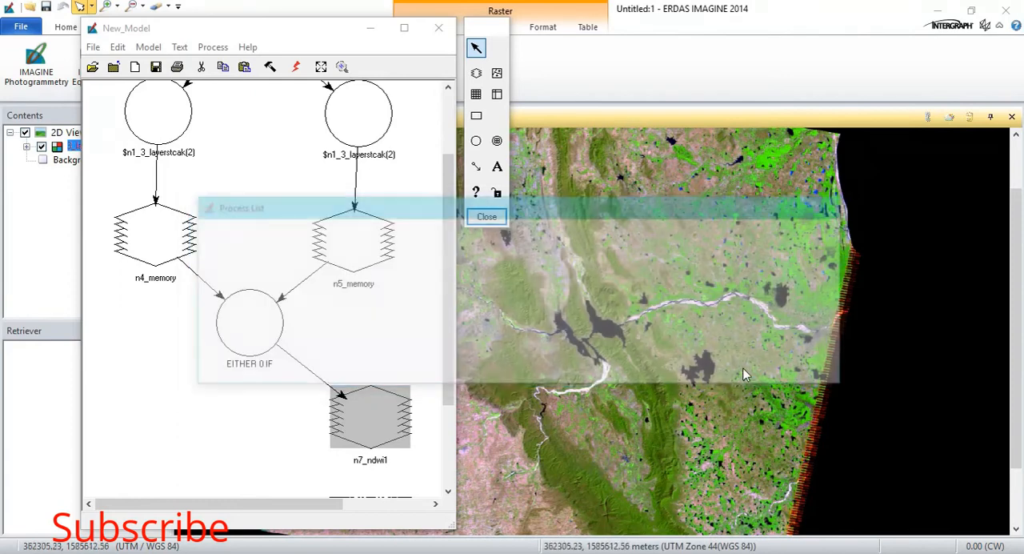
pyautogui.click(438, 28)
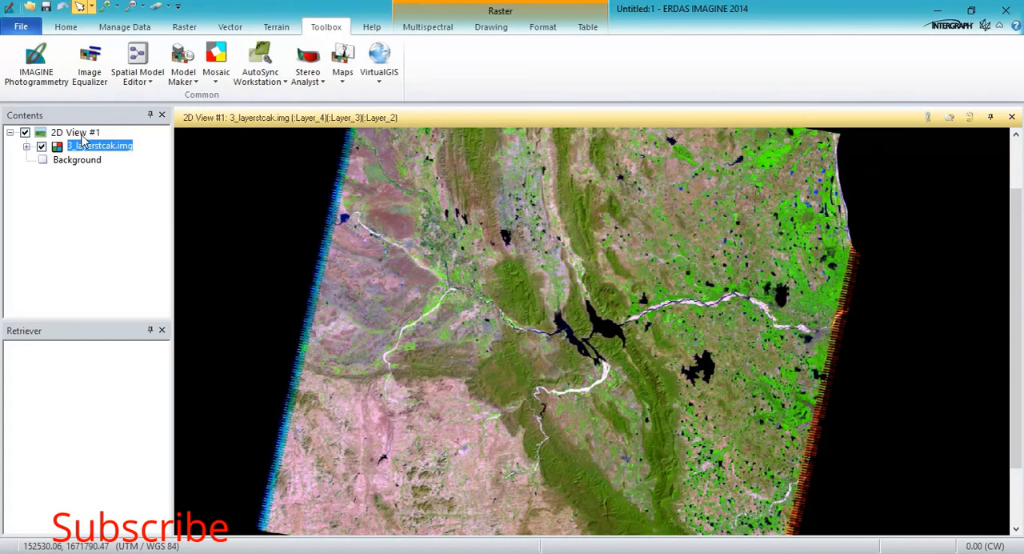
# Load ndwi1.img from the recent files into the first view and briefly hide 3_layerstcak.img to inspect it
pyautogui.click(21, 27)
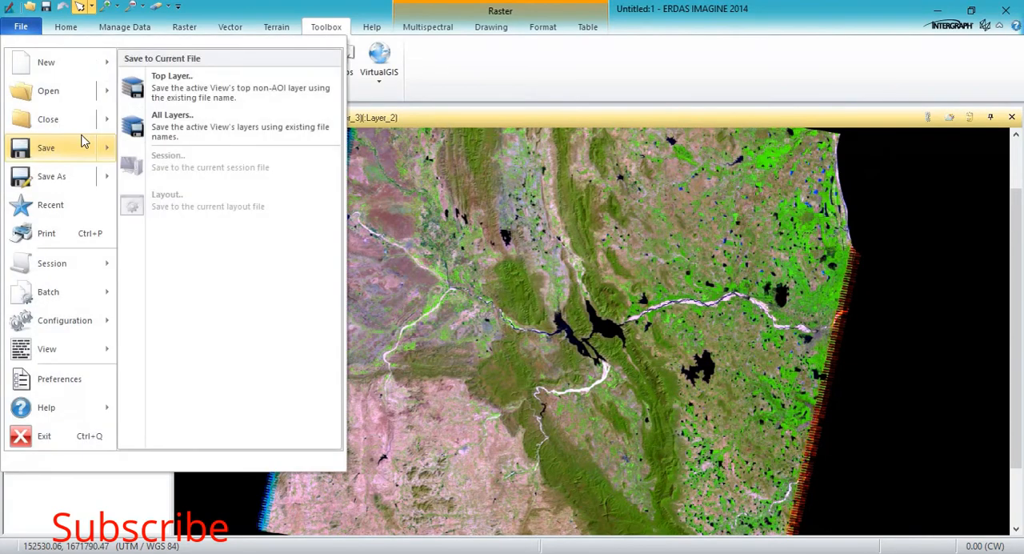
pyautogui.click(51, 204)
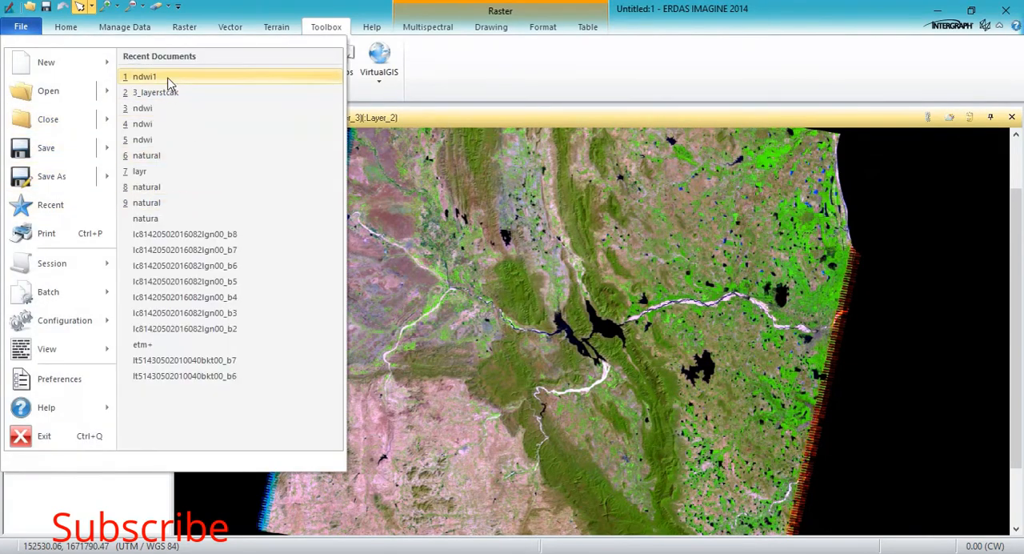
pyautogui.click(168, 80)
pyautogui.click(42, 160)
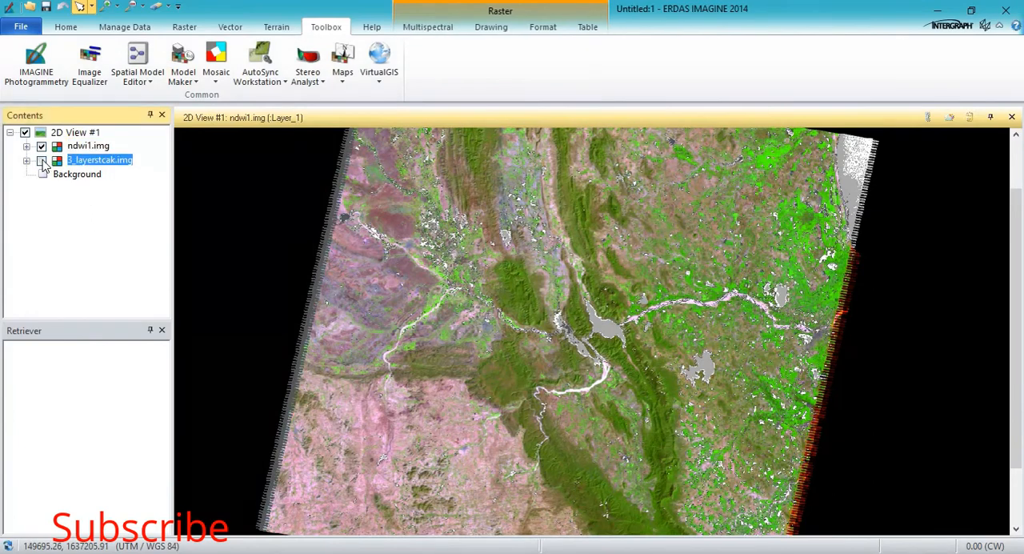
pyautogui.scroll(3, 698, 319)
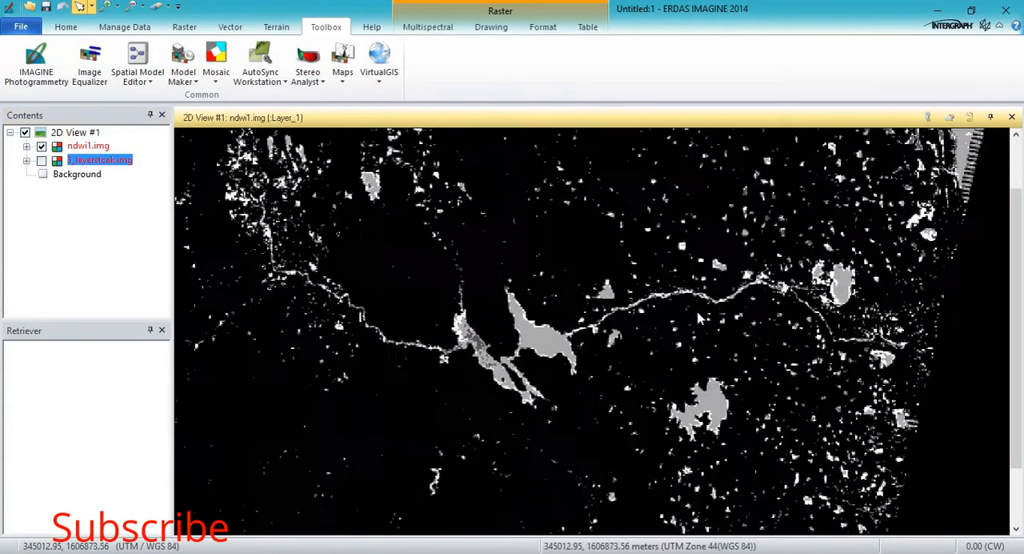
pyautogui.scroll(2, 720, 320)
pyautogui.scroll(2, 761, 320)
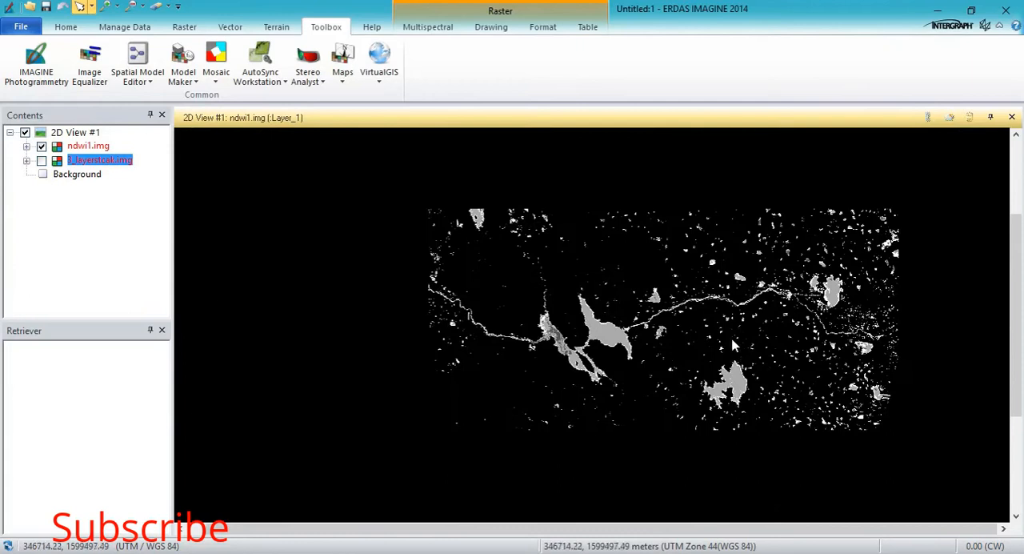
pyautogui.scroll(2, 762, 320)
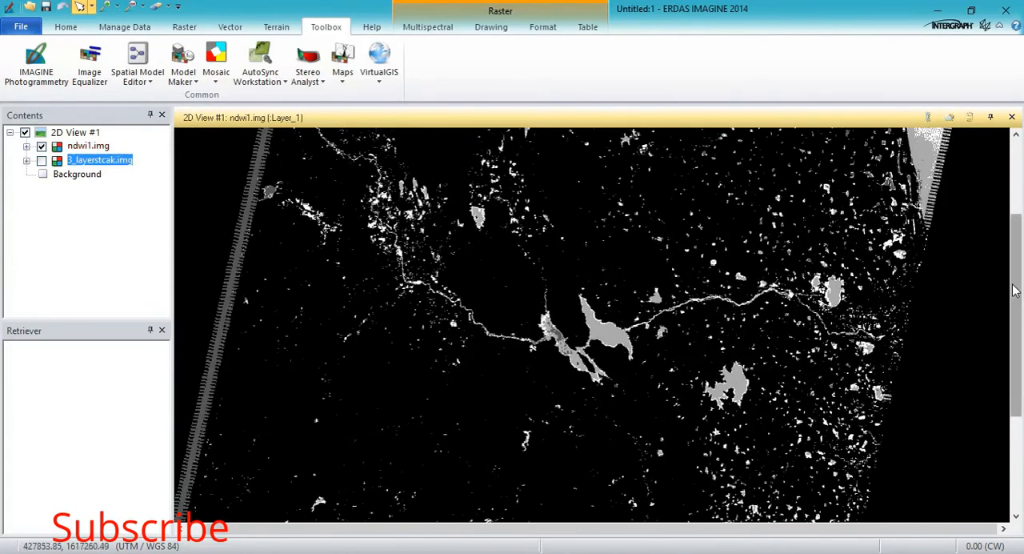
pyautogui.scroll(3, 720, 304)
pyautogui.scroll(2, 720, 304)
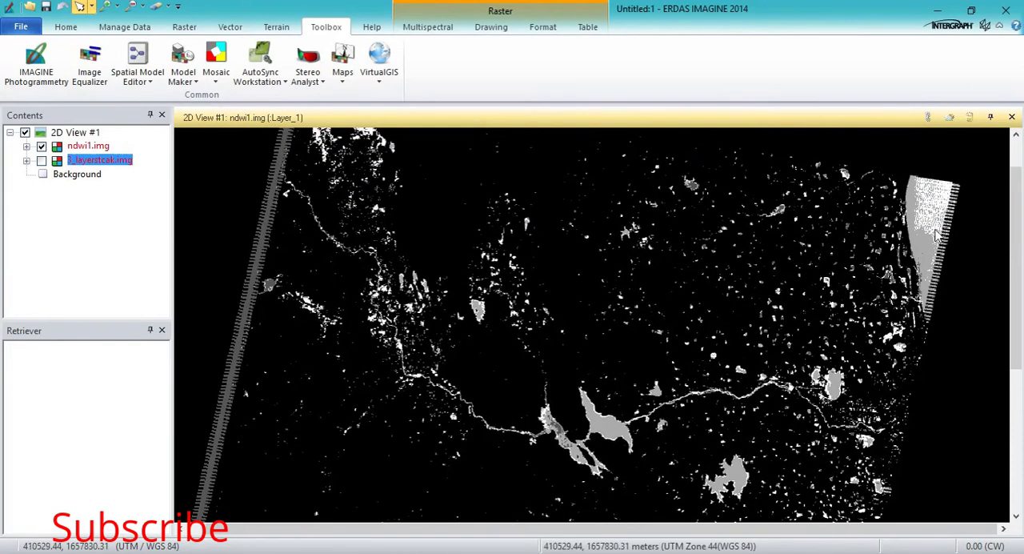
pyautogui.click(41, 160)
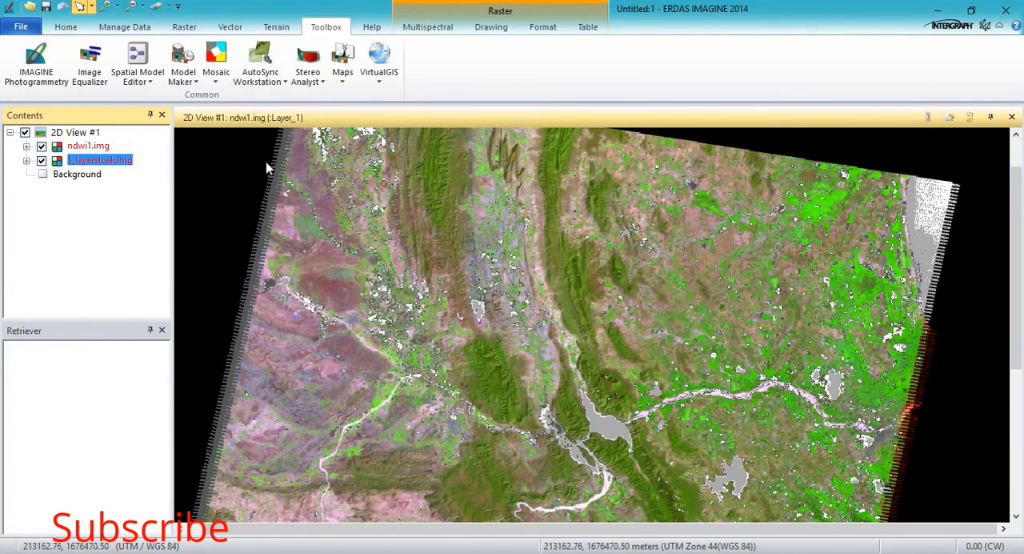
# Create a new empty 2D View #2 from the Home Add Views menu
pyautogui.click(65, 26)
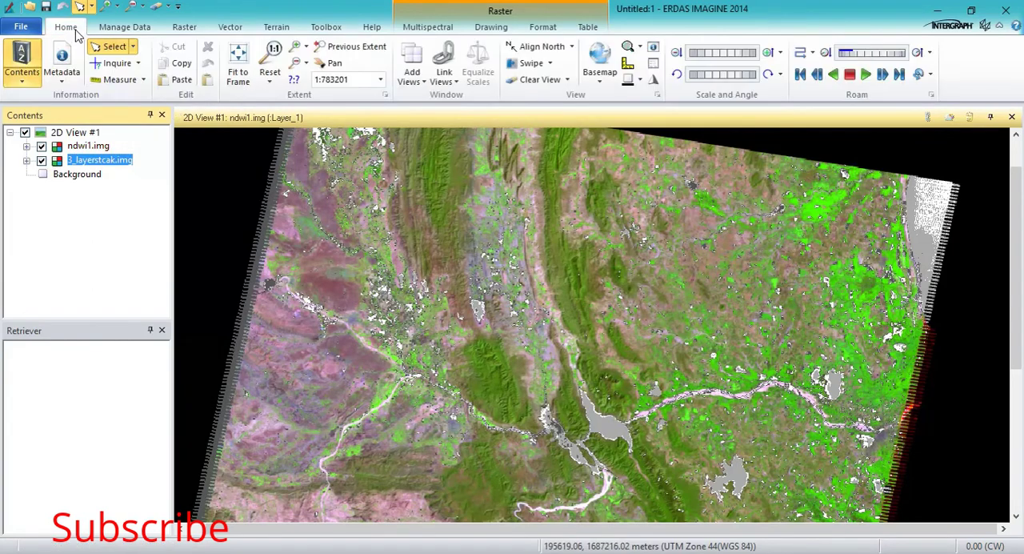
pyautogui.click(413, 72)
pyautogui.click(480, 111)
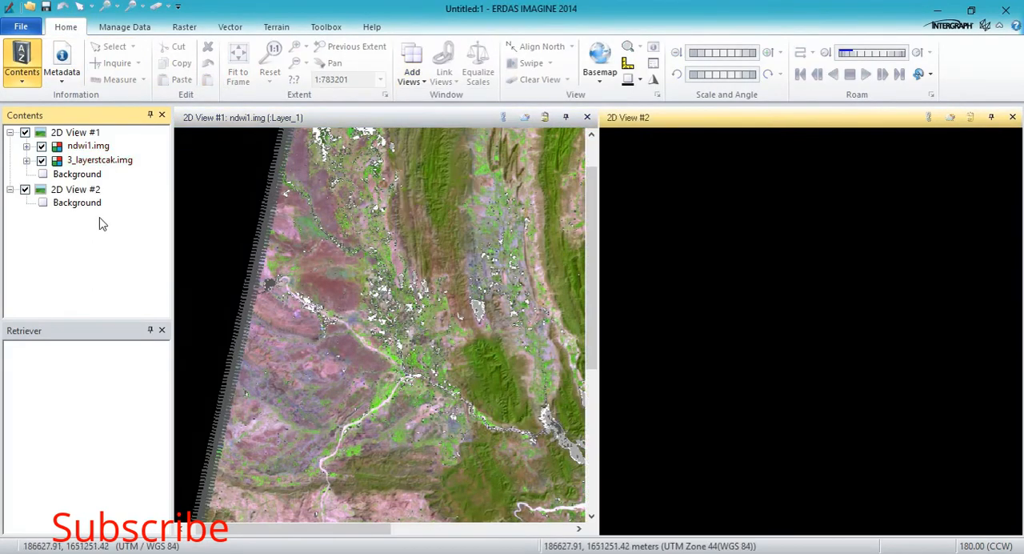
# Move ndwi1.img into 2D View #2 via its context menu and hide it in View #1
pyautogui.moveTo(86, 146); pyautogui.dragTo(79, 232)
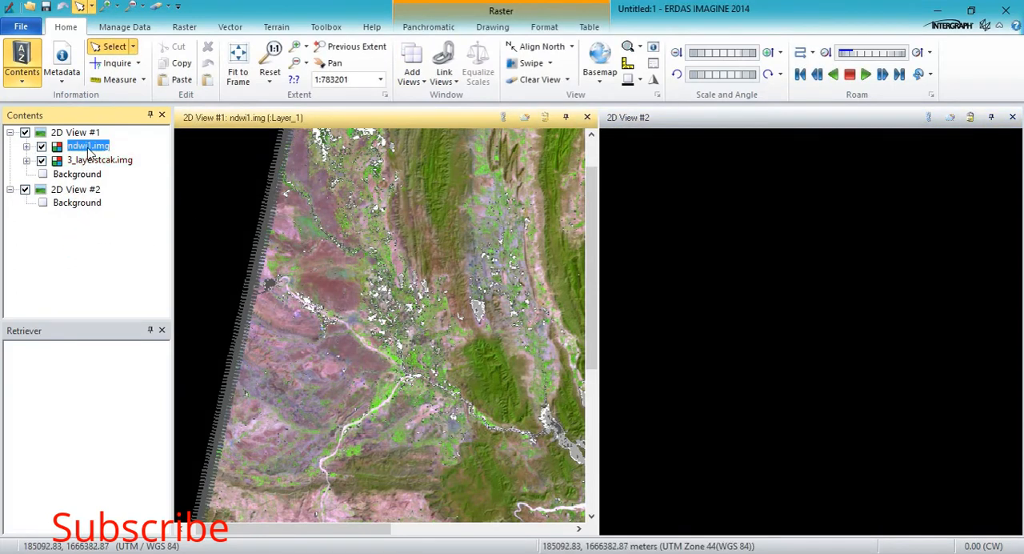
pyautogui.moveTo(90, 159)
pyautogui.mouseDown()
pyautogui.moveTo(90, 196)
pyautogui.moveTo(77, 202)
pyautogui.mouseUp()
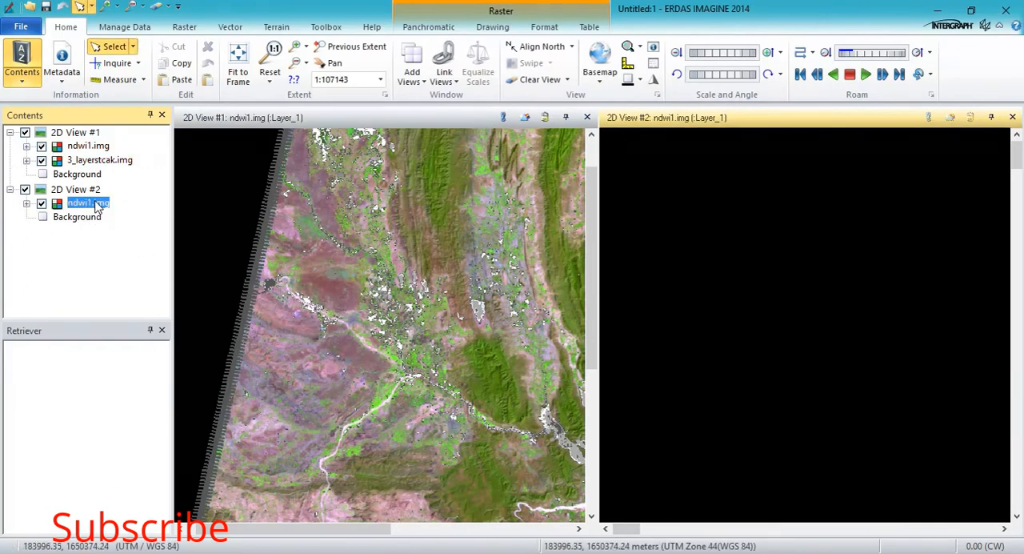
pyautogui.rightClick(98, 205)
pyautogui.click(140, 312)
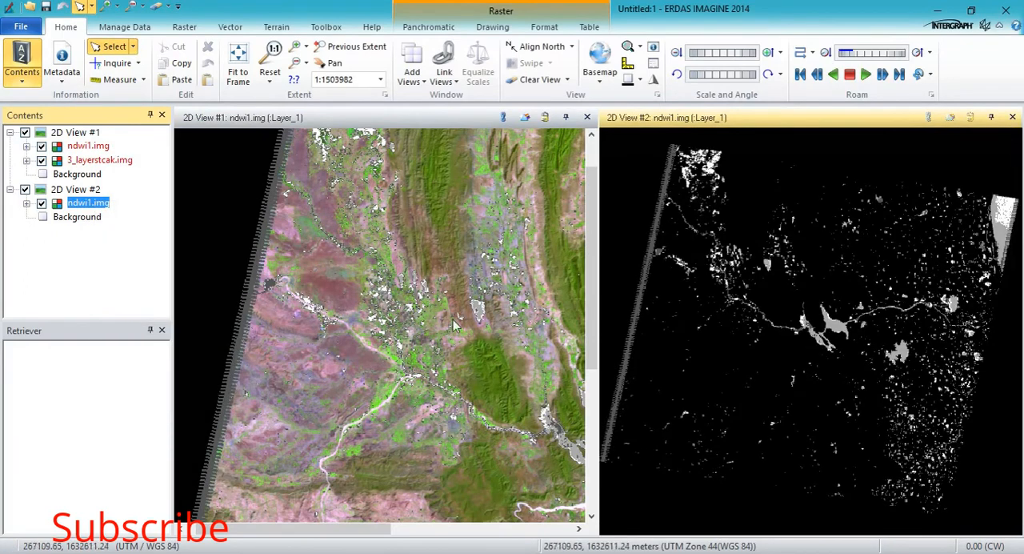
pyautogui.scroll(-3, 424, 320)
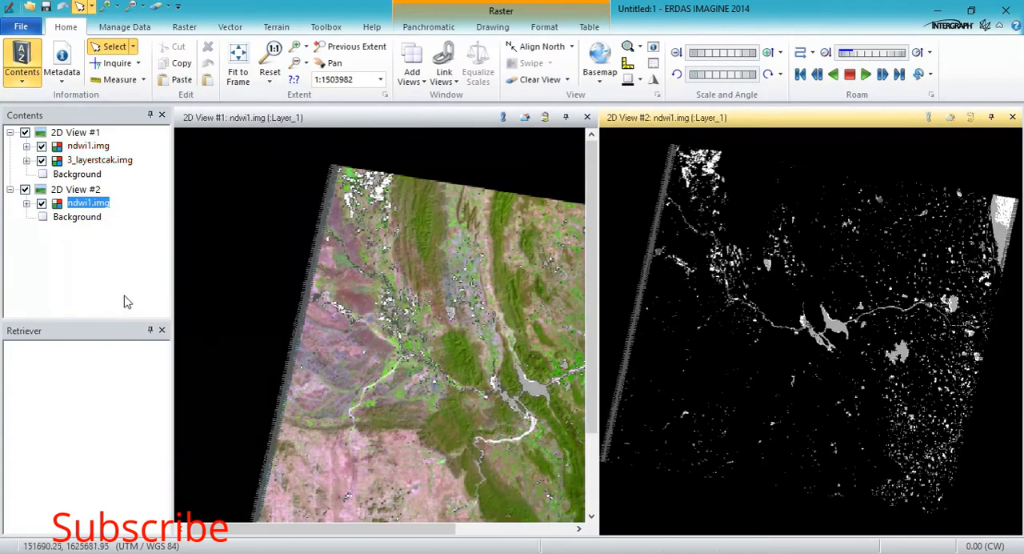
pyautogui.click(42, 146)
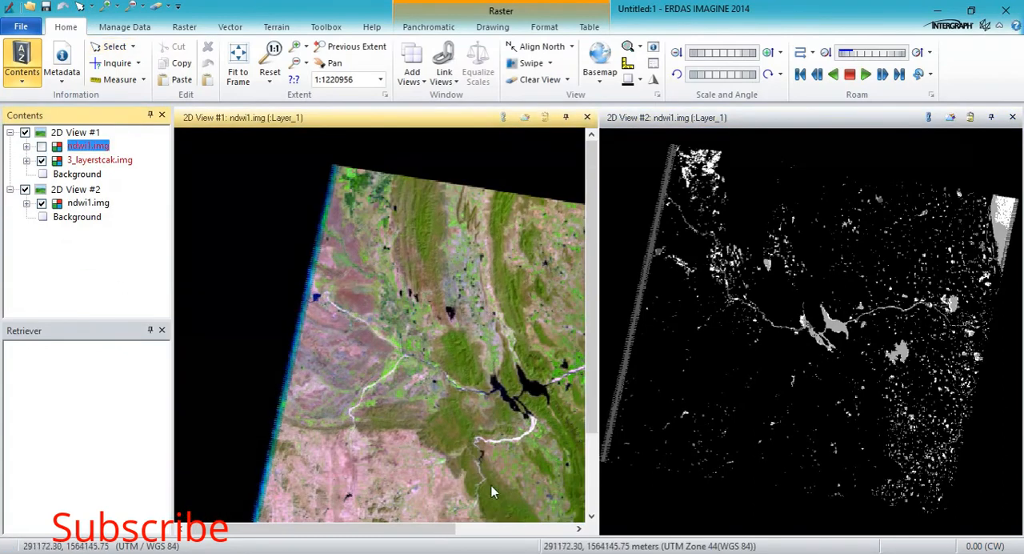
pyautogui.scroll(-3, 804, 366)
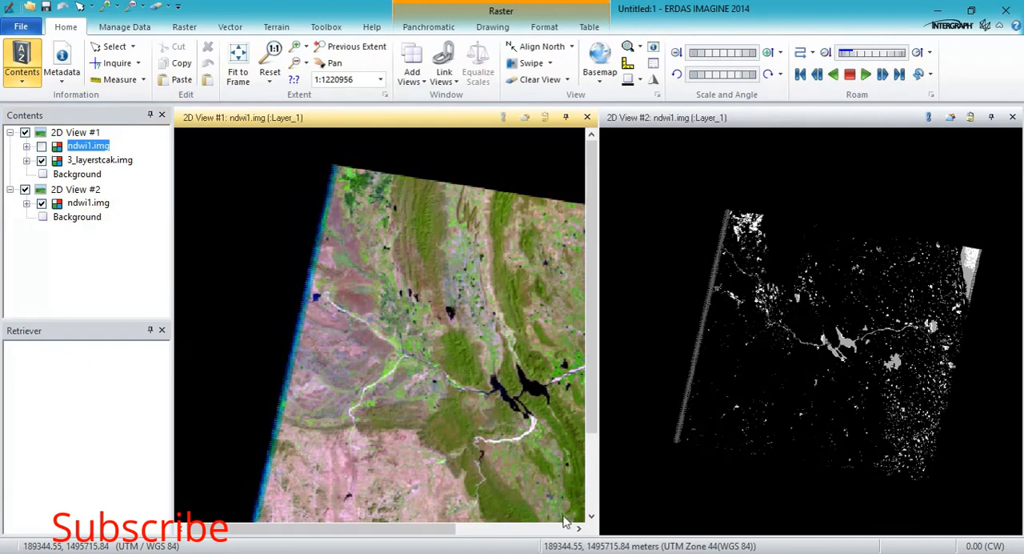
pyautogui.scroll(3, 818, 374)
pyautogui.scroll(2, 817, 375)
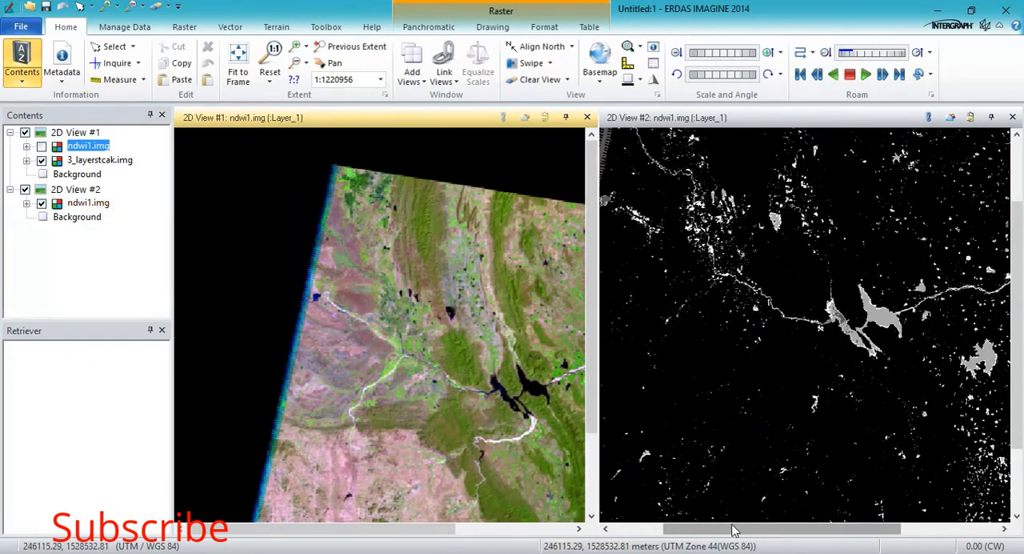
pyautogui.moveTo(740, 534); pyautogui.dragTo(808, 533)
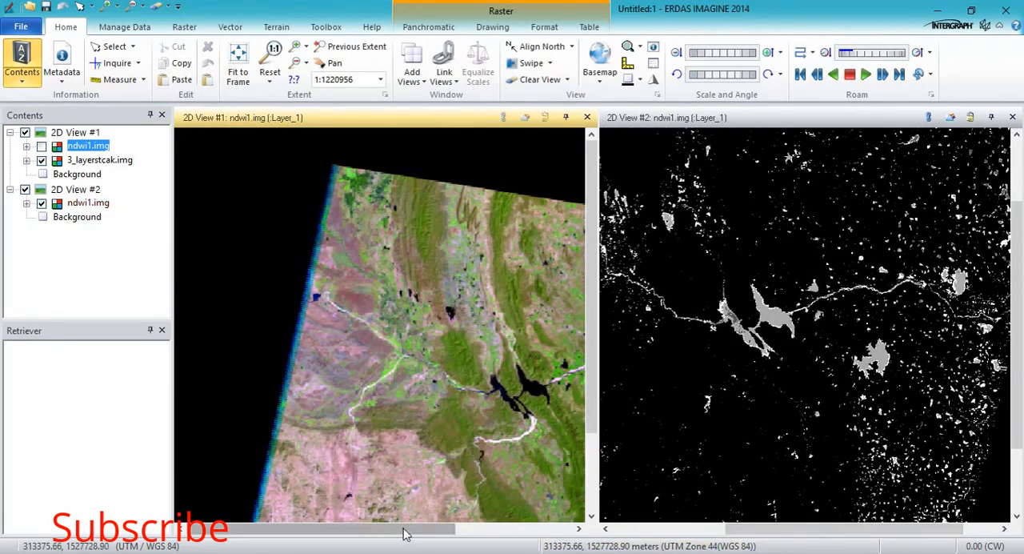
pyautogui.moveTo(336, 532); pyautogui.dragTo(464, 532)
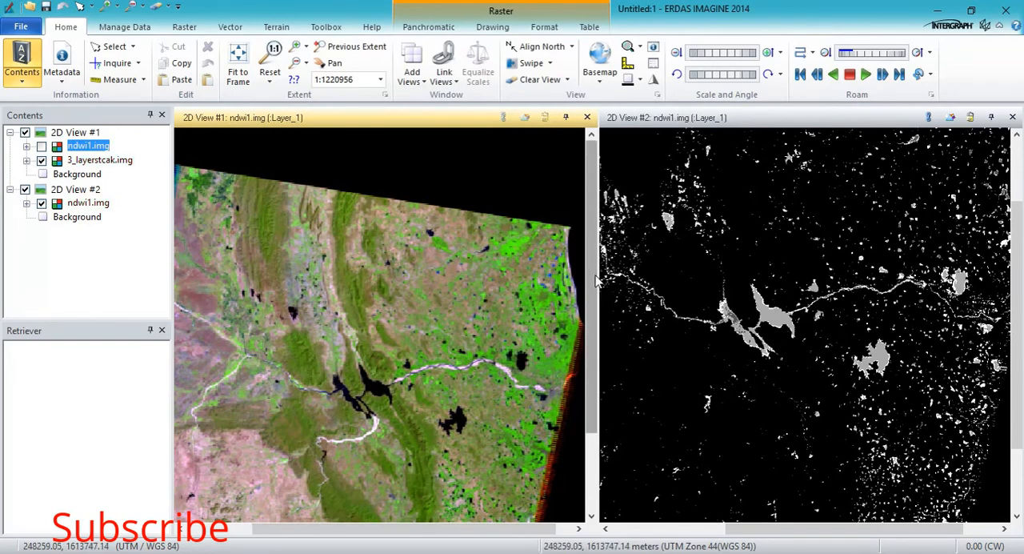
pyautogui.moveTo(591, 264)
pyautogui.mouseDown()
pyautogui.moveTo(596, 316)
pyautogui.moveTo(596, 304)
pyautogui.mouseUp()
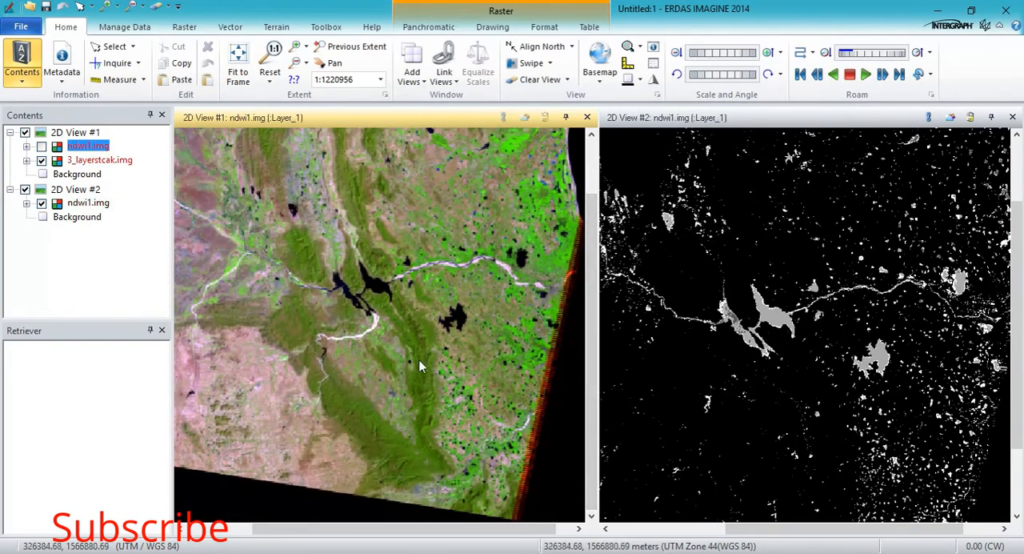
pyautogui.scroll(2, 840, 384)
pyautogui.scroll(2, 840, 384)
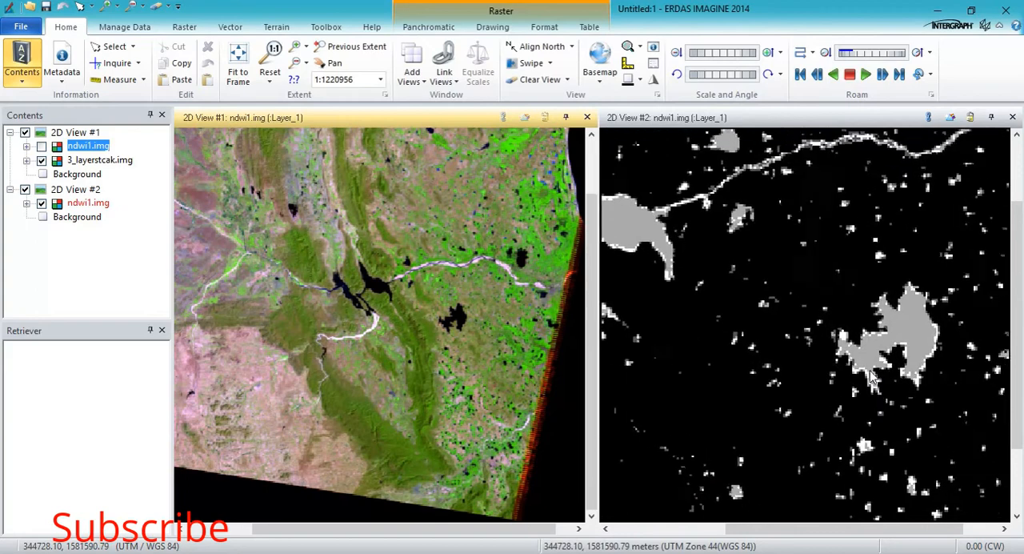
pyautogui.scroll(1, 840, 384)
pyautogui.scroll(-2, 874, 377)
pyautogui.scroll(-2, 873, 378)
pyautogui.scroll(-1, 873, 377)
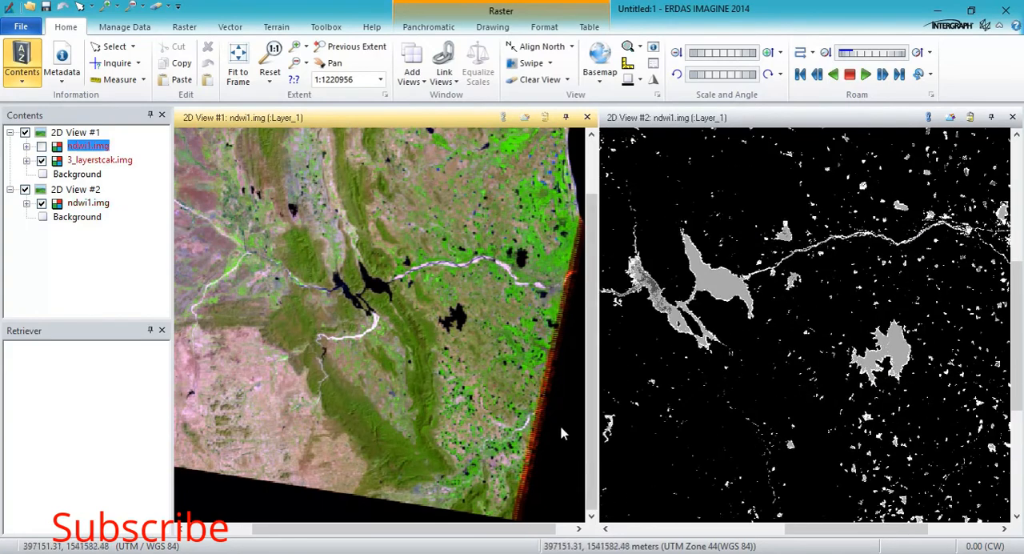
pyautogui.moveTo(490, 531); pyautogui.dragTo(464, 530)
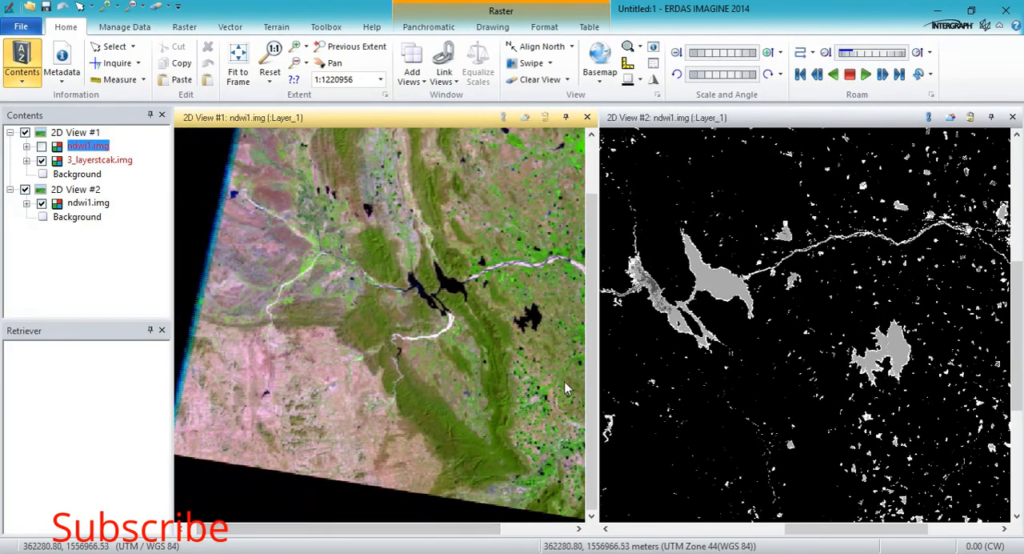
pyautogui.moveTo(591, 343); pyautogui.dragTo(590, 320)
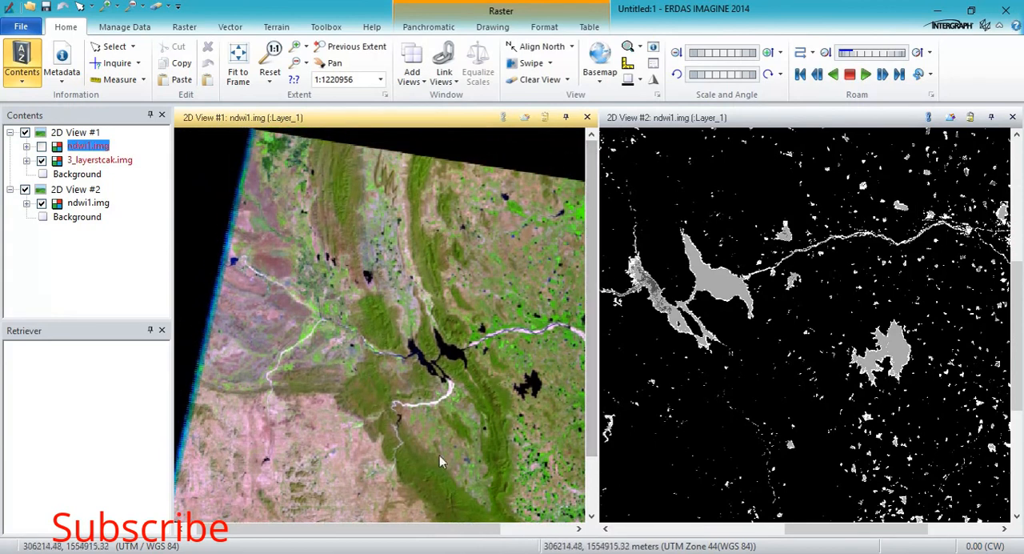
pyautogui.moveTo(379, 531); pyautogui.dragTo(391, 531)
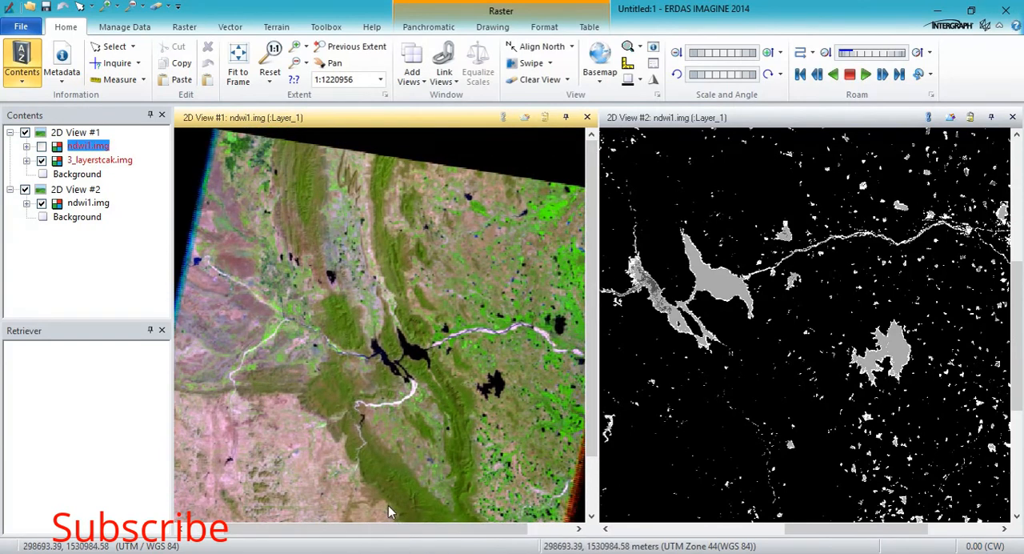